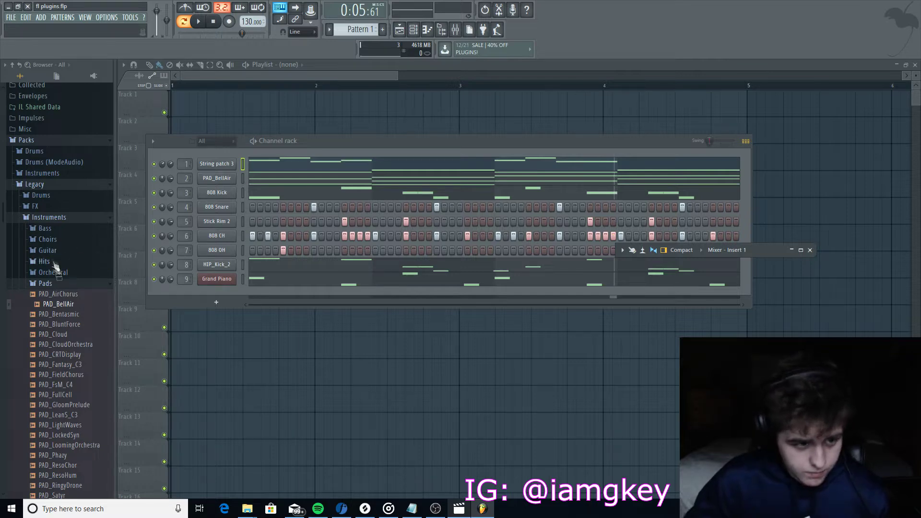
Look through the Packs folder in the browser, expanding and collapsing its Legacy and Loops subfolders
{"action": "left_click", "coordinate": [61, 284]}
{"action": "left_click", "coordinate": [63, 186]}
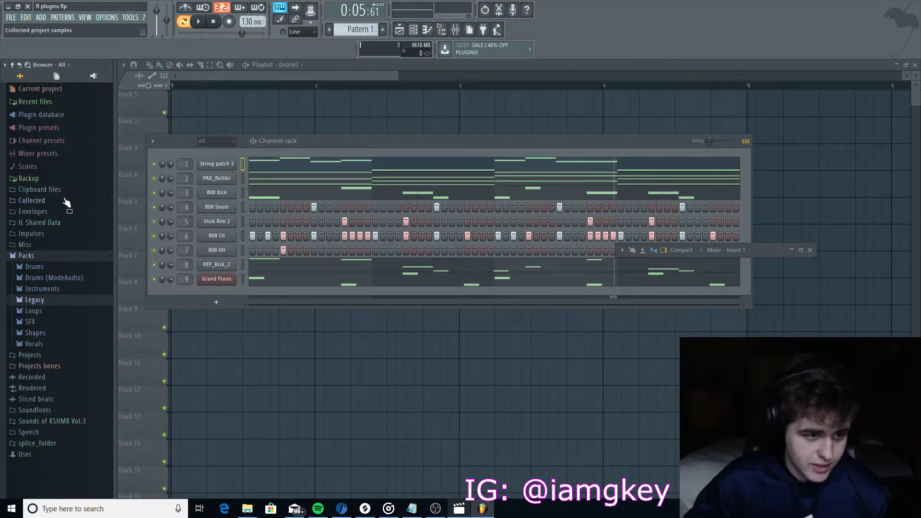
{"action": "left_click", "coordinate": [46, 256]}
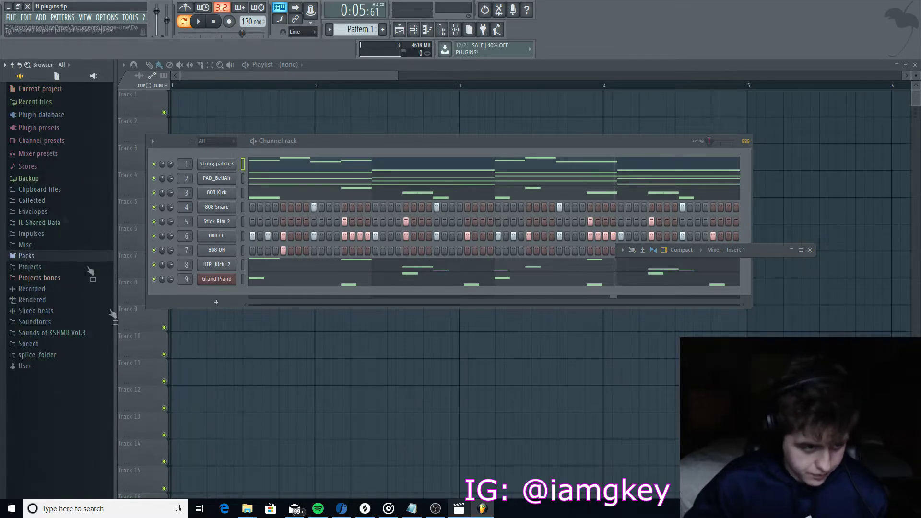
{"action": "left_click", "coordinate": [42, 259]}
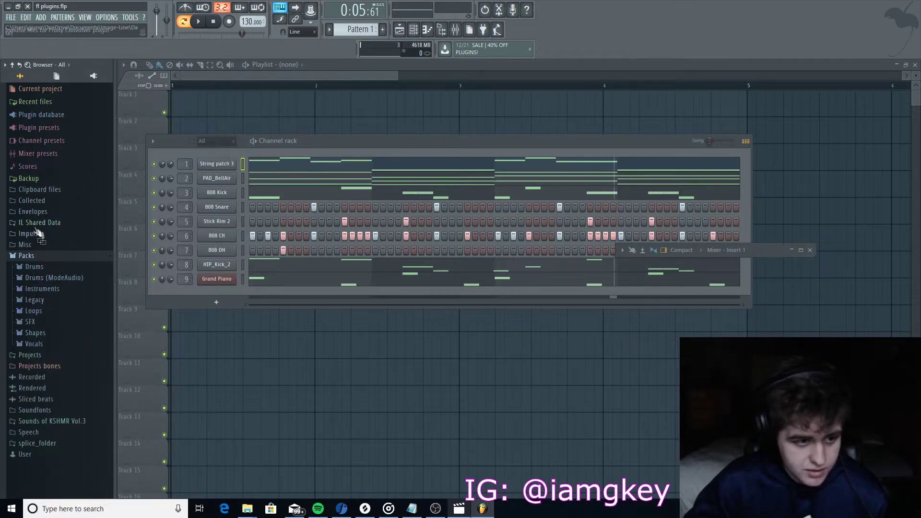
{"action": "left_click", "coordinate": [35, 300]}
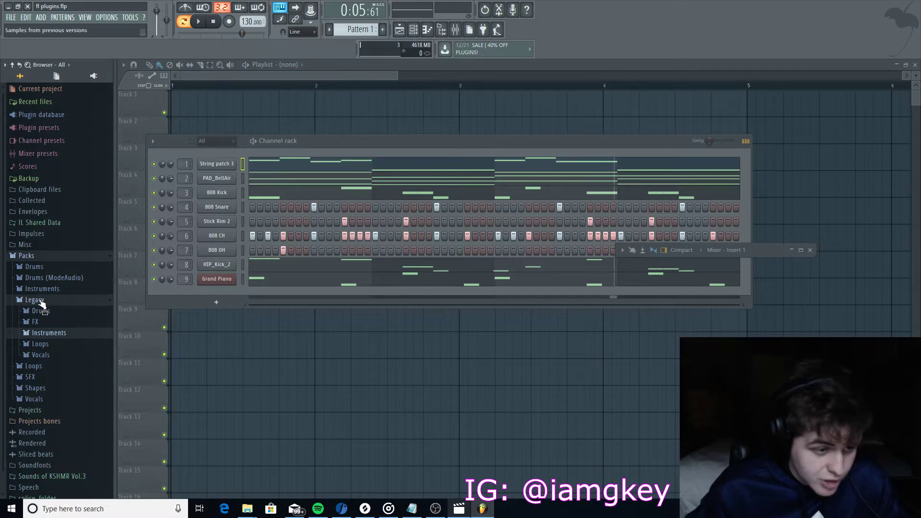
{"action": "left_click", "coordinate": [38, 301]}
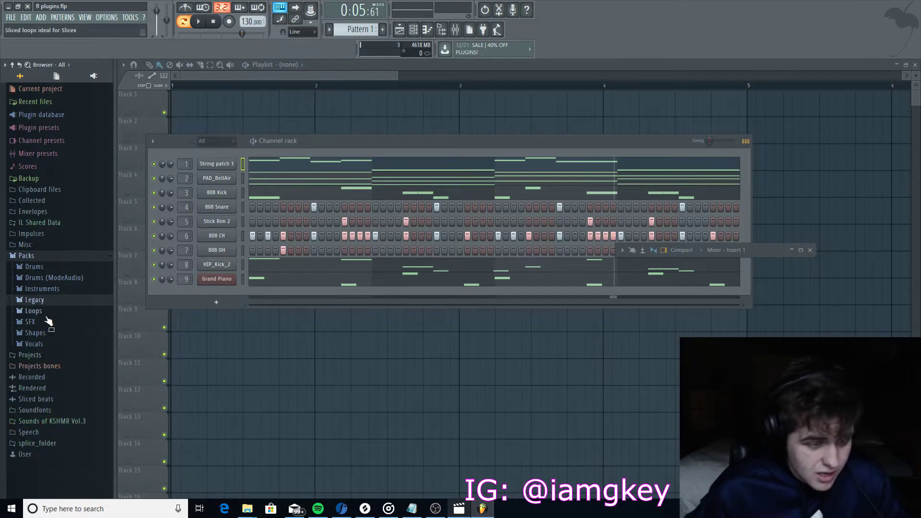
{"action": "left_click", "coordinate": [44, 311]}
{"action": "left_click", "coordinate": [44, 311]}
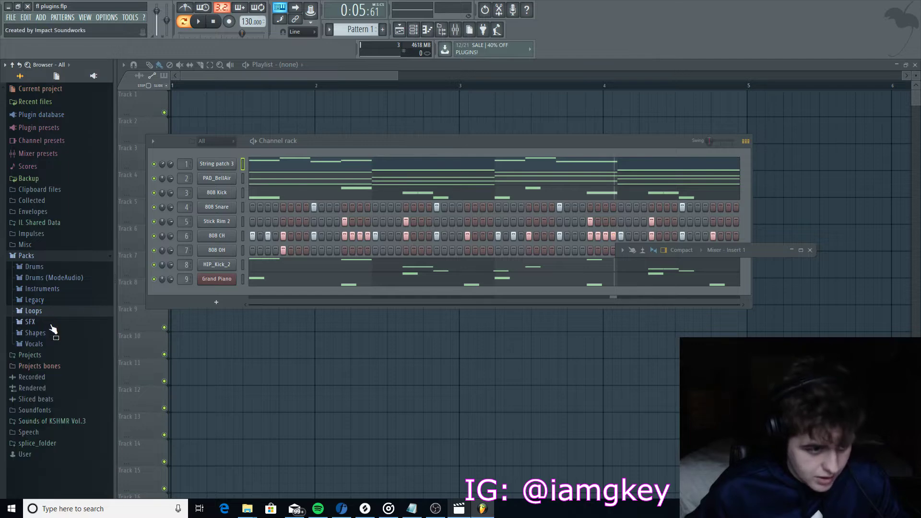
Examine the samples in the Vocals folder of Packs and collapse the folder again
{"action": "left_click", "coordinate": [38, 345]}
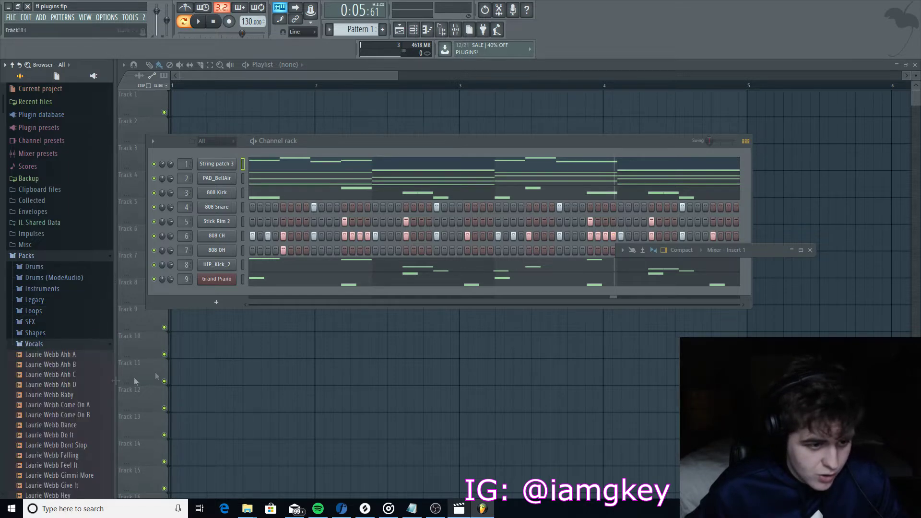
{"action": "scroll", "coordinate": [79, 379], "scroll_direction": "down", "scroll_amount": 10}
{"action": "scroll", "coordinate": [91, 380], "scroll_direction": "down", "scroll_amount": 3}
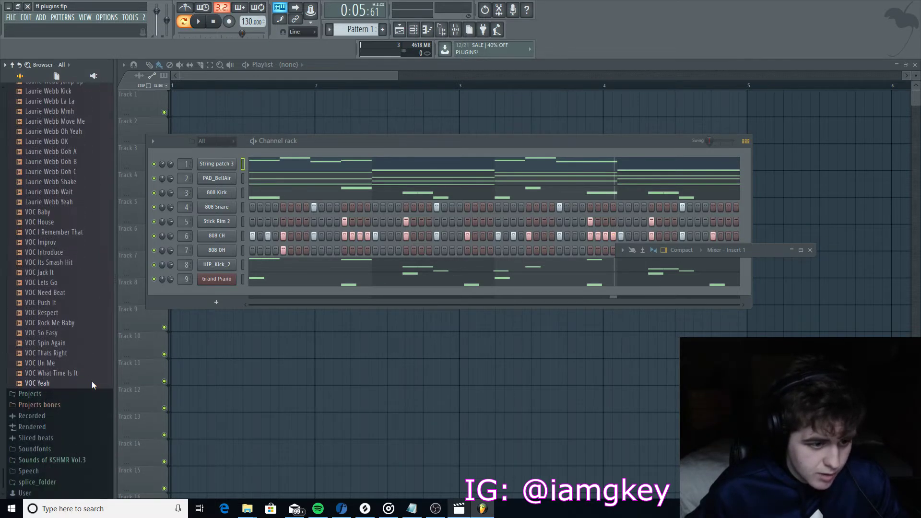
{"action": "scroll", "coordinate": [82, 370], "scroll_direction": "up", "scroll_amount": 15}
{"action": "left_click", "coordinate": [33, 345]}
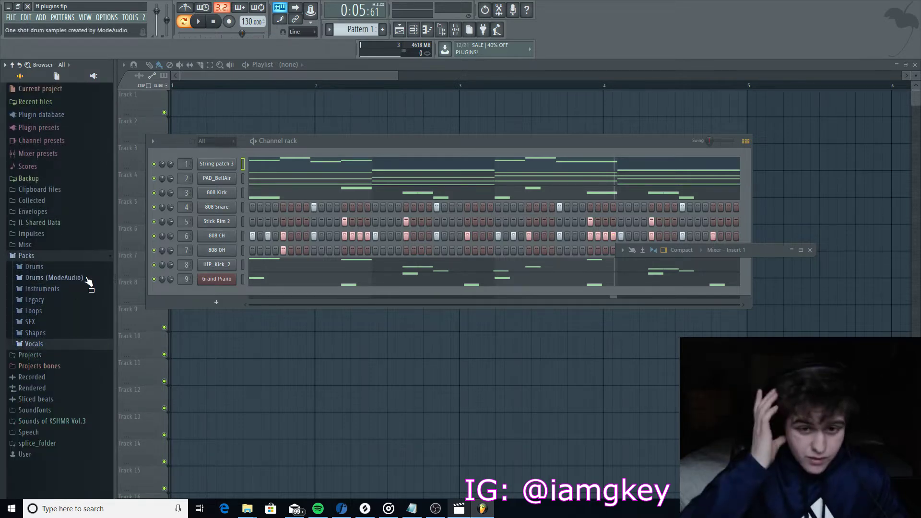
Solo the String patch 3 channel and browse to its source folder under Packs, Legacy, Instruments, Strings
{"action": "right_click", "coordinate": [154, 166]}
{"action": "left_click", "coordinate": [169, 171]}
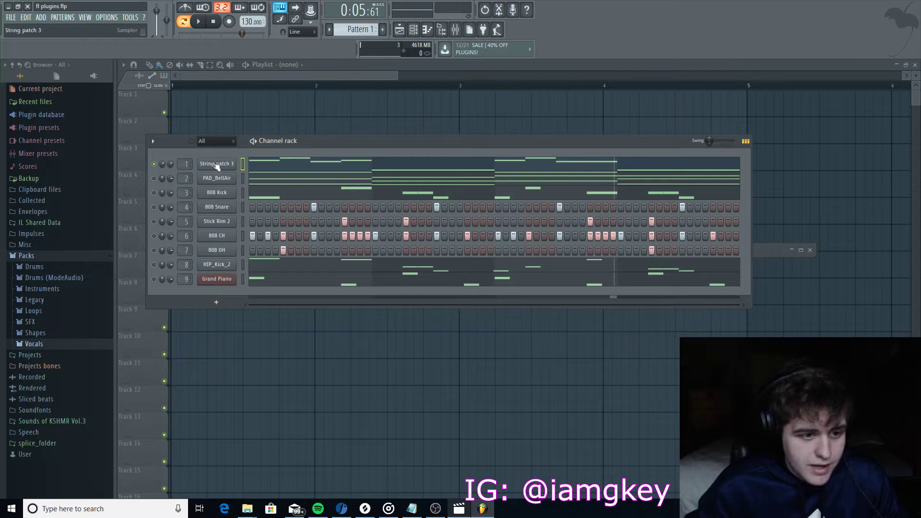
{"action": "left_click", "coordinate": [52, 300]}
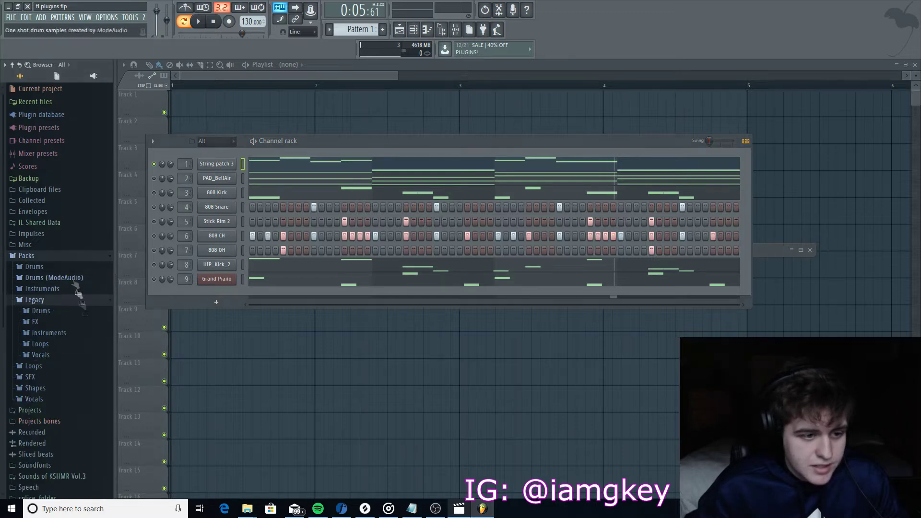
{"action": "left_click", "coordinate": [54, 333]}
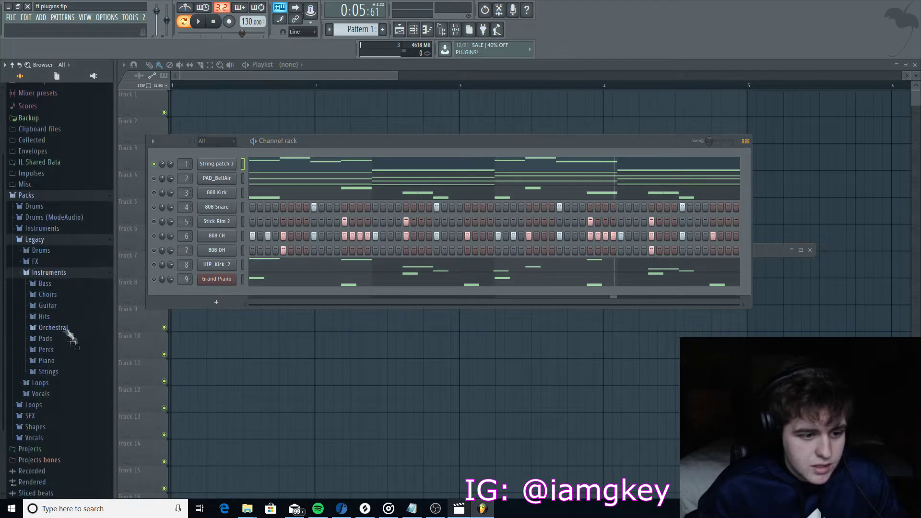
{"action": "left_click", "coordinate": [63, 375]}
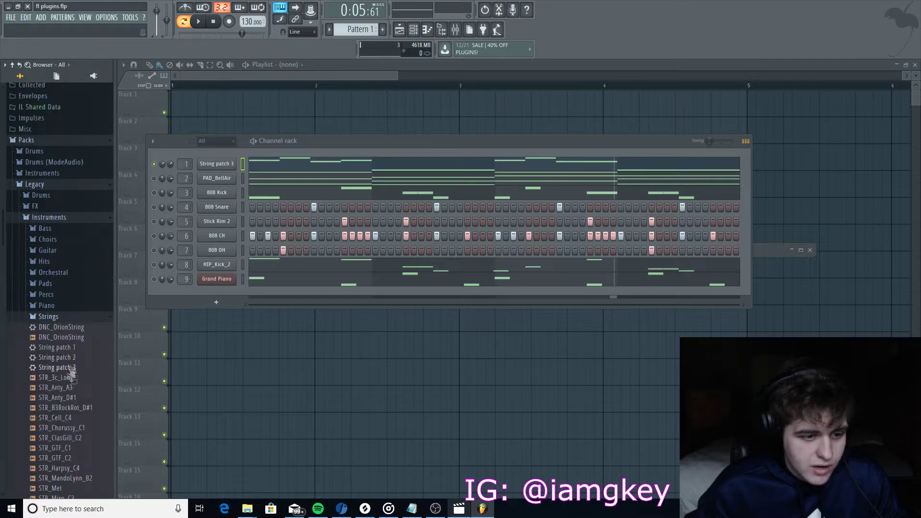
{"action": "scroll", "coordinate": [60, 359], "scroll_direction": "down", "scroll_amount": 2}
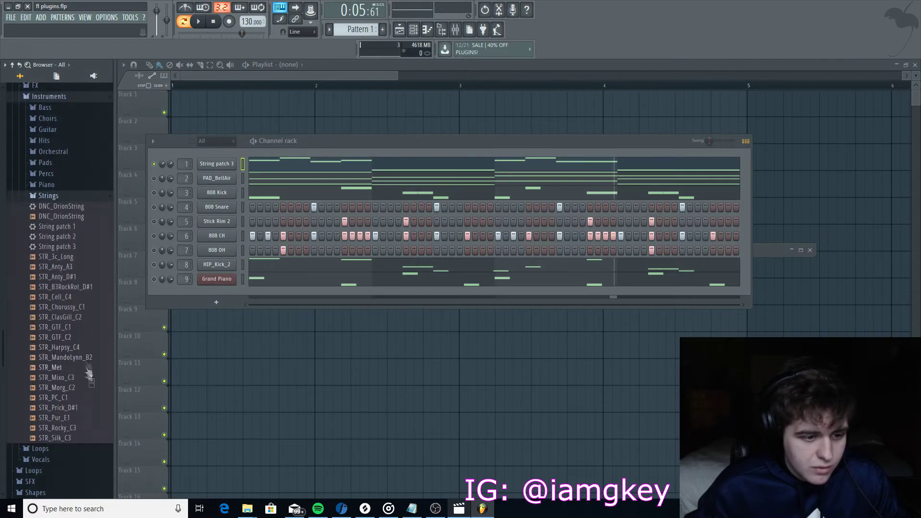
{"action": "scroll", "coordinate": [82, 394], "scroll_direction": "up", "scroll_amount": 1}
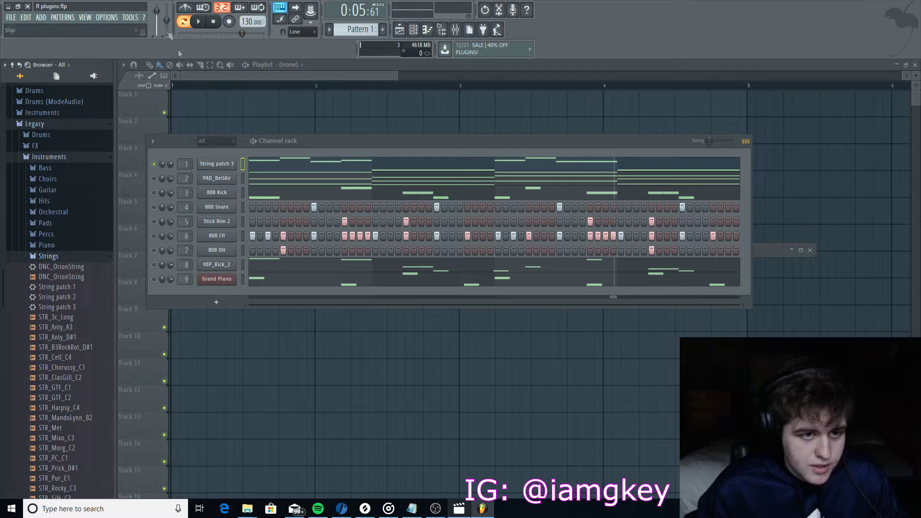
Listen to the soloed String patch 3 part and open that channel in the piano roll
{"action": "left_click", "coordinate": [199, 22]}
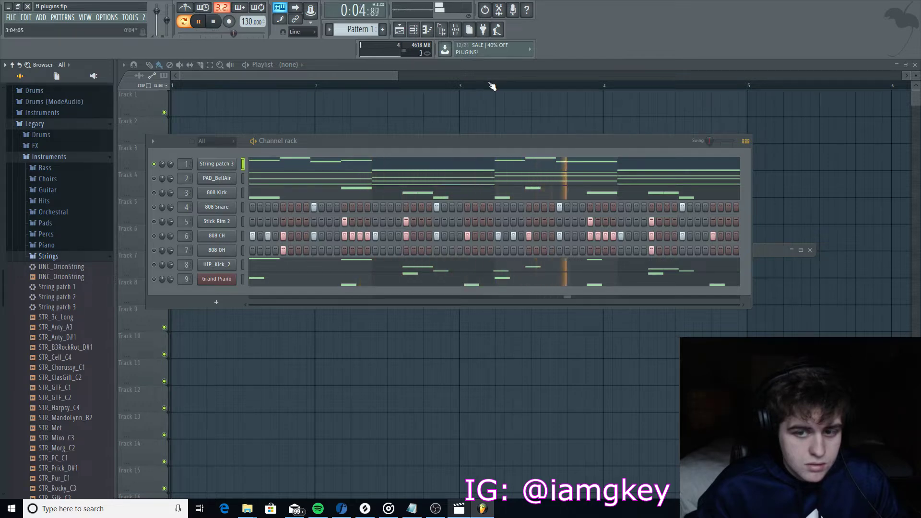
{"action": "left_click", "coordinate": [203, 21]}
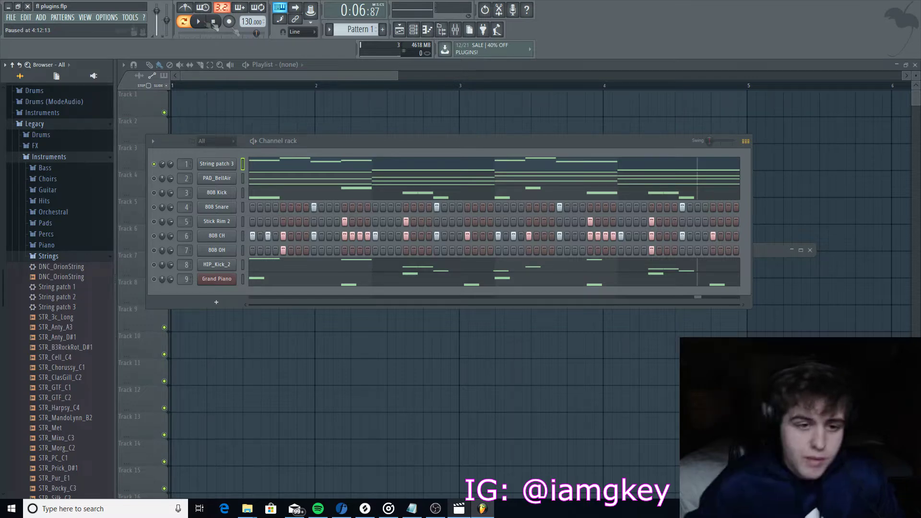
{"action": "right_click", "coordinate": [227, 165]}
{"action": "left_click", "coordinate": [249, 164]}
{"action": "right_click", "coordinate": [230, 165]}
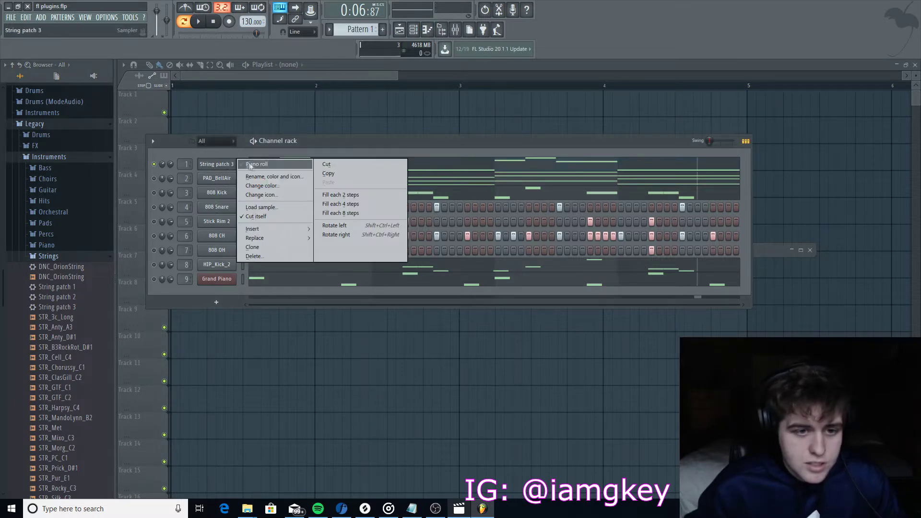
{"action": "left_click", "coordinate": [248, 164]}
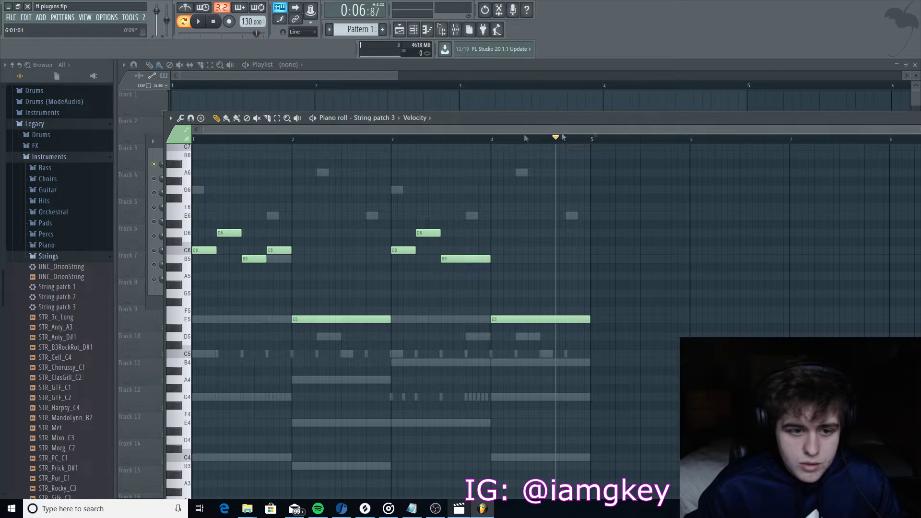
Play the String patch 3 melody from the start in the piano roll, and minimize the piano roll after stopping
{"action": "scroll", "coordinate": [312, 243], "scroll_direction": "down", "scroll_amount": 1}
{"action": "scroll", "coordinate": [312, 241], "scroll_direction": "up", "scroll_amount": 3}
{"action": "left_click", "coordinate": [203, 140]}
{"action": "key", "text": "space"}
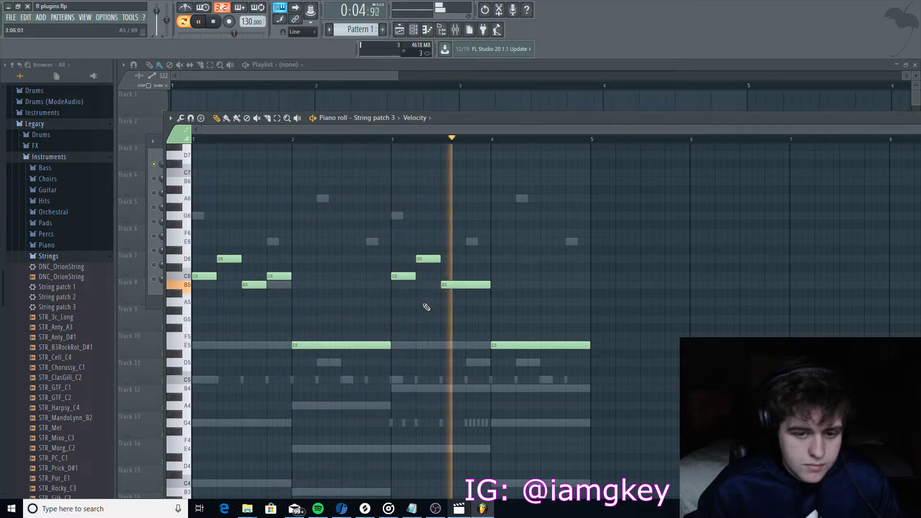
{"action": "key", "text": "space"}
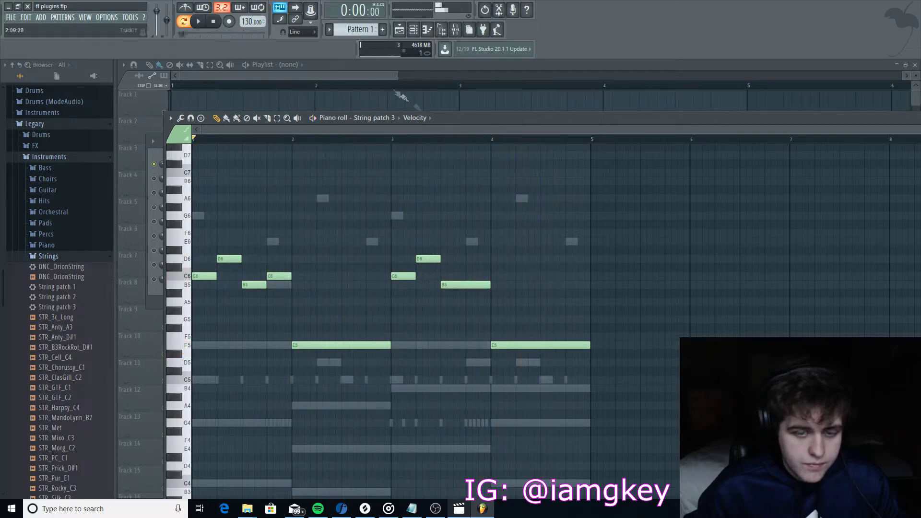
{"action": "double_click", "coordinate": [494, 117]}
{"action": "left_click", "coordinate": [738, 189]}
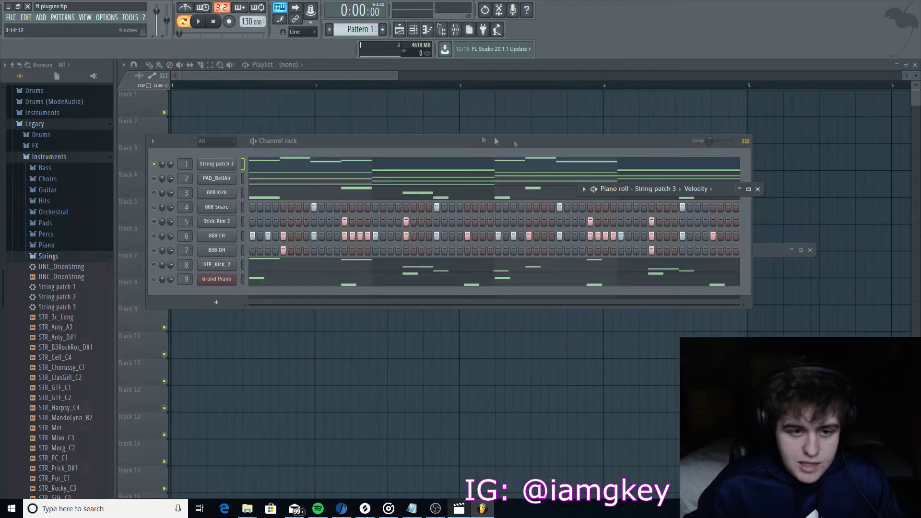
Solo the PAD_BellAir channel and listen to its part of the pattern
{"action": "right_click", "coordinate": [154, 180]}
{"action": "left_click", "coordinate": [189, 189]}
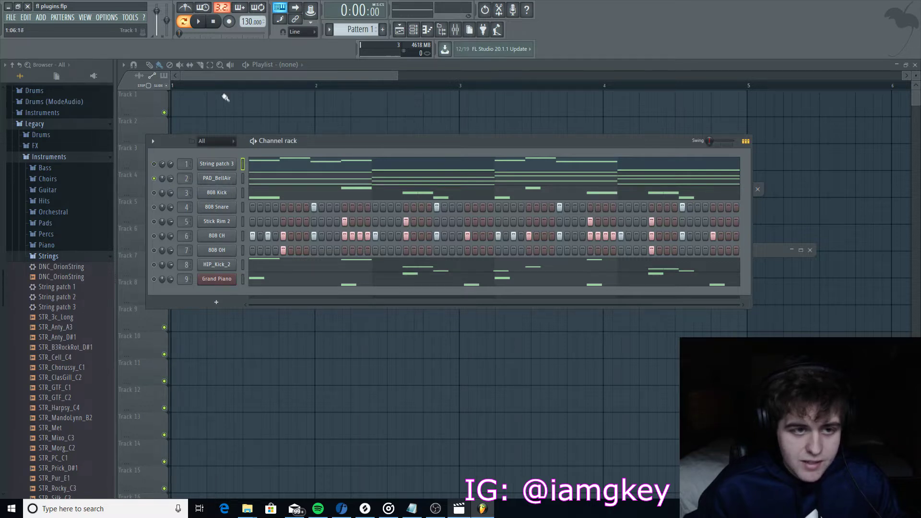
{"action": "key", "text": "space"}
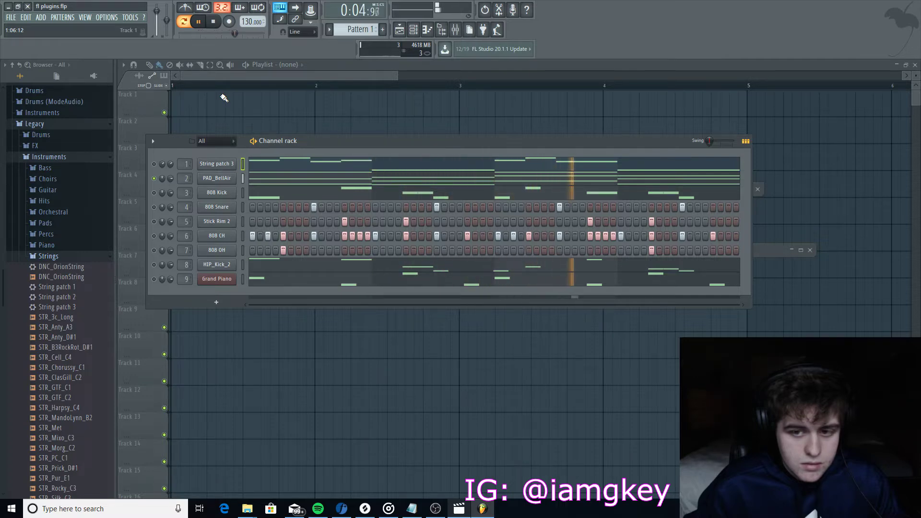
{"action": "key", "text": "space"}
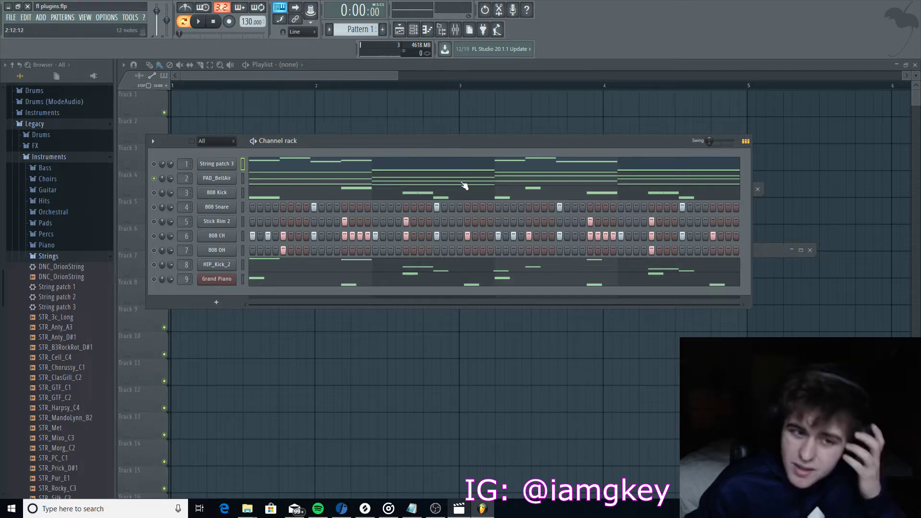
Browse the pad samples in the Pads folder of Legacy Instruments, with the Strings folder collapsed, and collapse Pads again
{"action": "left_click", "coordinate": [78, 259]}
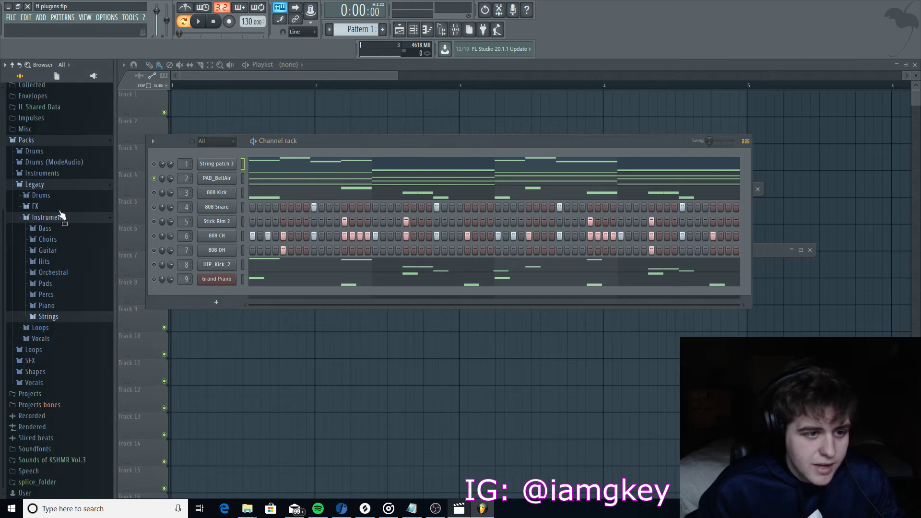
{"action": "left_click", "coordinate": [60, 214]}
{"action": "left_click", "coordinate": [54, 318]}
{"action": "left_click", "coordinate": [62, 382]}
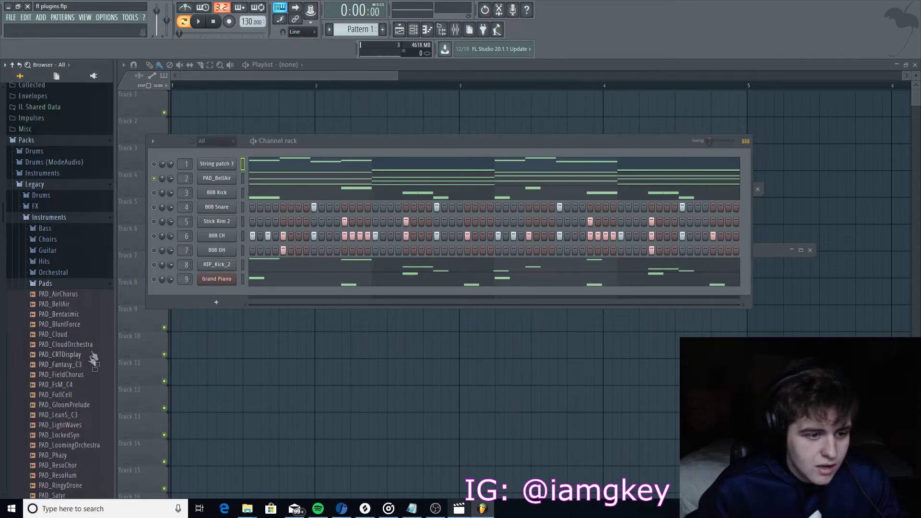
{"action": "scroll", "coordinate": [94, 358], "scroll_direction": "down", "scroll_amount": 4}
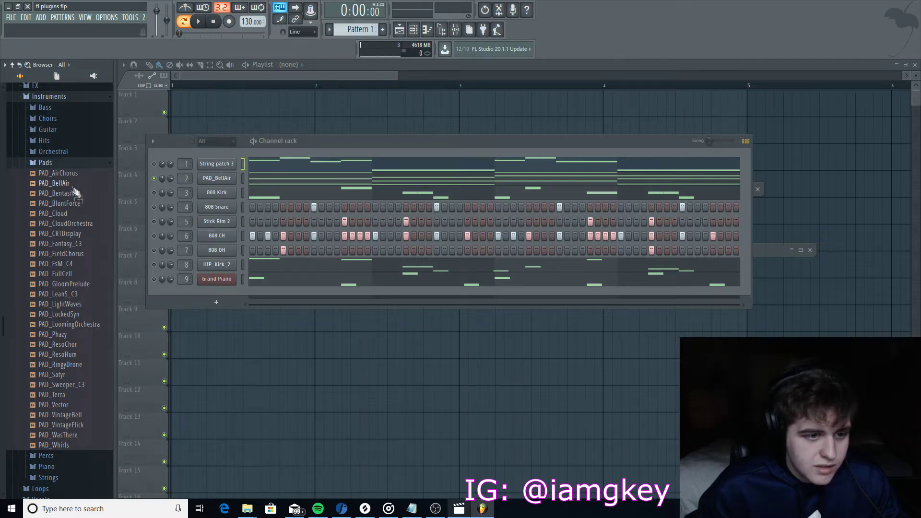
{"action": "scroll", "coordinate": [73, 298], "scroll_direction": "up", "scroll_amount": 6}
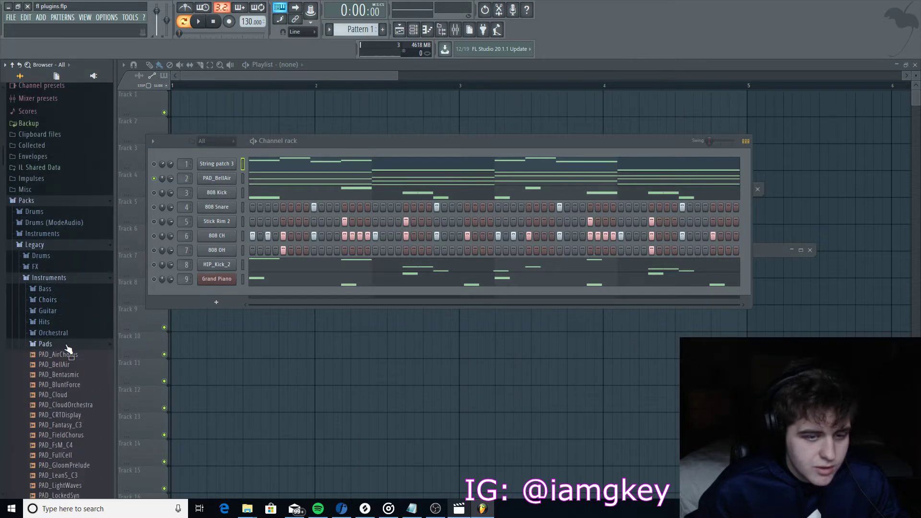
{"action": "left_click", "coordinate": [68, 345]}
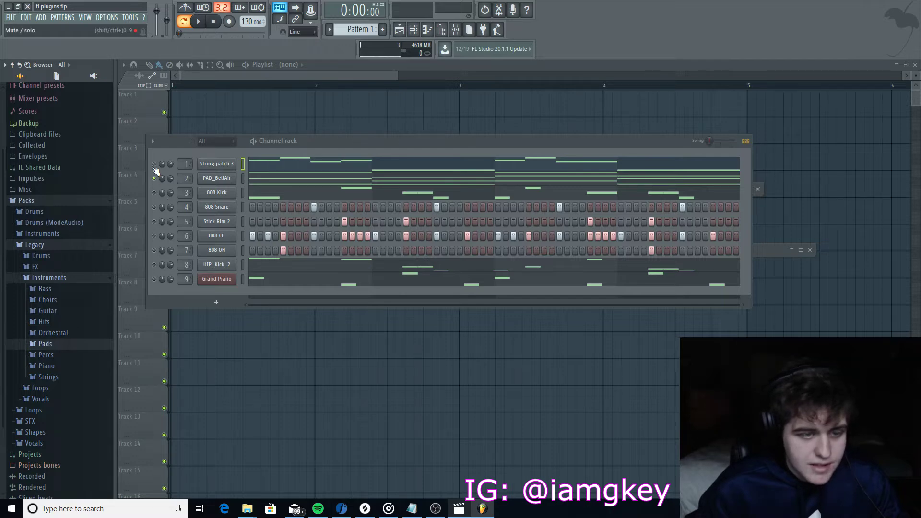
Play the pattern with String patch 3 unmuted alongside PAD_BellAir and set mixer insert 2's volume to 73% (-6.4 dB)
{"action": "key", "text": "space"}
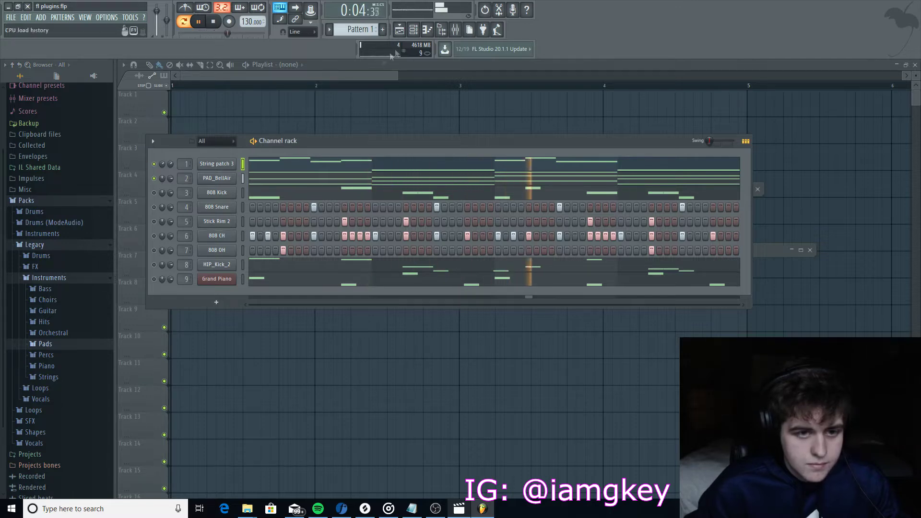
{"action": "left_click", "coordinate": [455, 29]}
{"action": "double_click", "coordinate": [760, 250]}
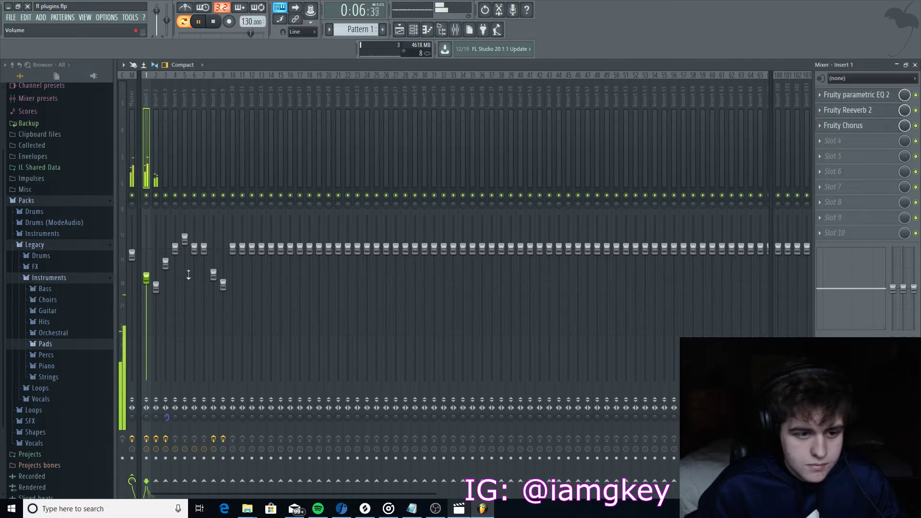
{"action": "left_click", "coordinate": [156, 286]}
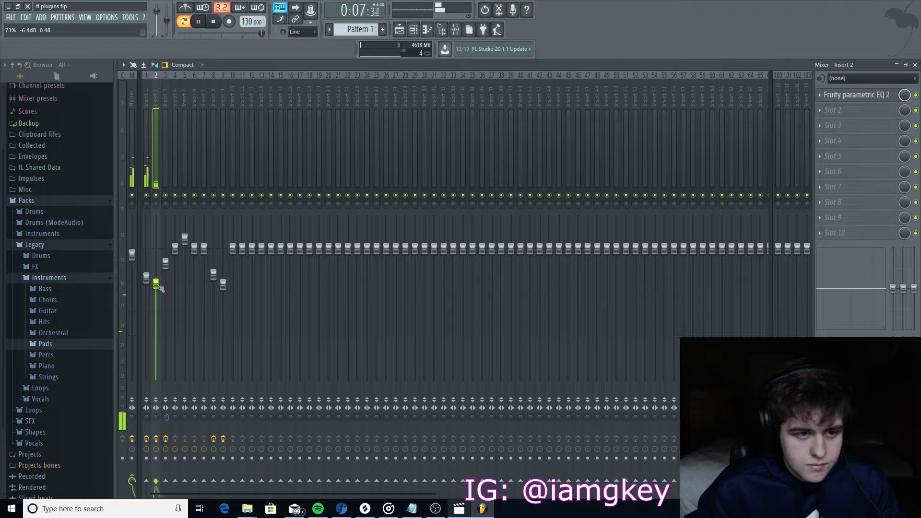
{"action": "left_click", "coordinate": [896, 64]}
Open the PAD_BellAir channel's piano roll at full size and view its chord notes
{"action": "right_click", "coordinate": [212, 178]}
{"action": "left_click", "coordinate": [250, 180]}
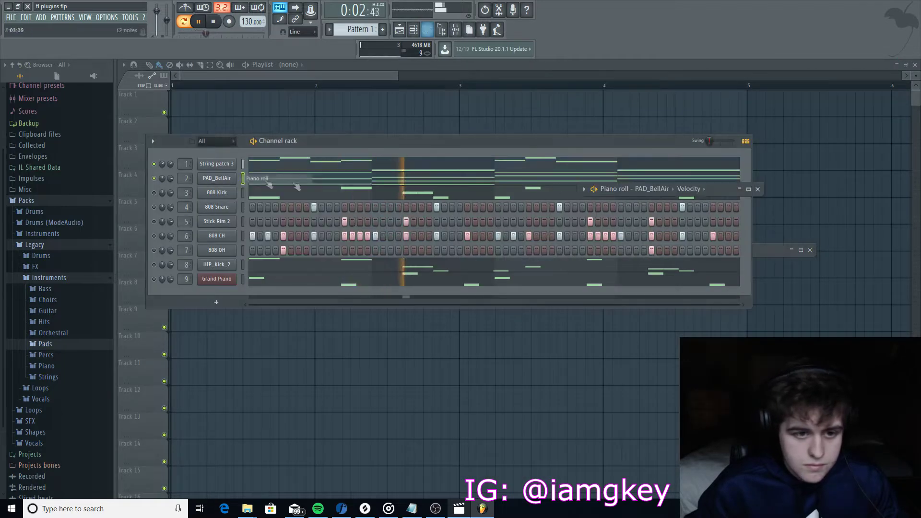
{"action": "double_click", "coordinate": [712, 185]}
{"action": "scroll", "coordinate": [308, 257], "scroll_direction": "down", "scroll_amount": 3}
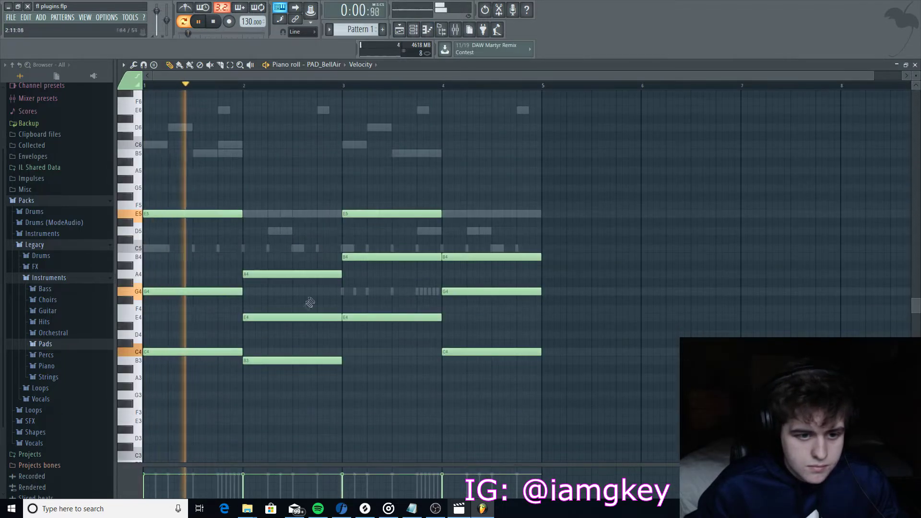
Move PAD_BellAir's second-bar notes E4 to C5 and B3 to D4, and its fourth-bar notes G4 to E4 and B4 to A4
{"action": "key", "text": "space"}
{"action": "left_click_drag", "start_coordinate": [284, 317], "coordinate": [287, 249]}
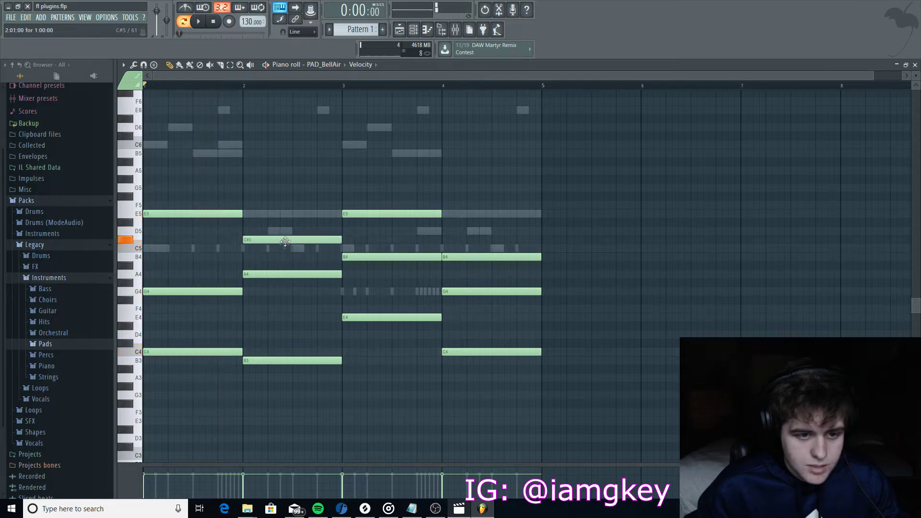
{"action": "key", "text": "space"}
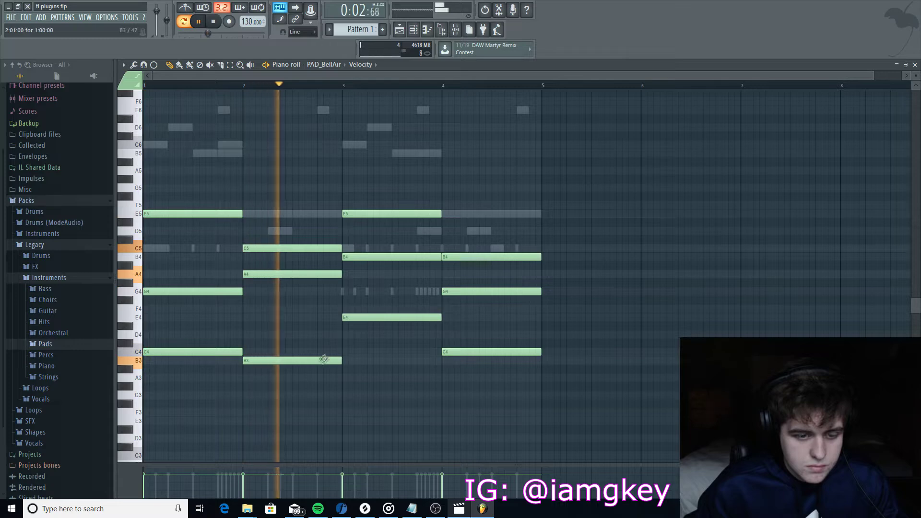
{"action": "key", "text": "space"}
{"action": "left_click_drag", "start_coordinate": [318, 361], "coordinate": [317, 335]}
{"action": "key", "text": "space"}
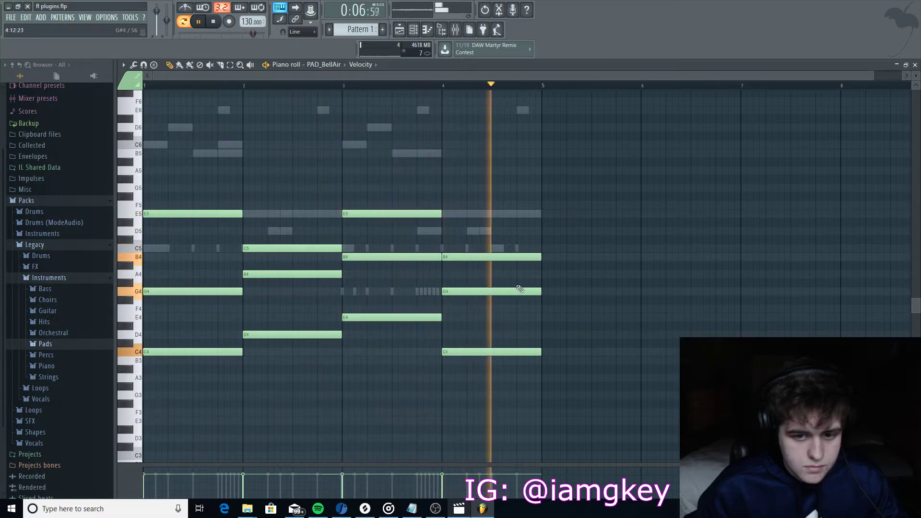
{"action": "left_click_drag", "start_coordinate": [510, 290], "coordinate": [506, 317]}
{"action": "left_click_drag", "start_coordinate": [464, 258], "coordinate": [468, 274]}
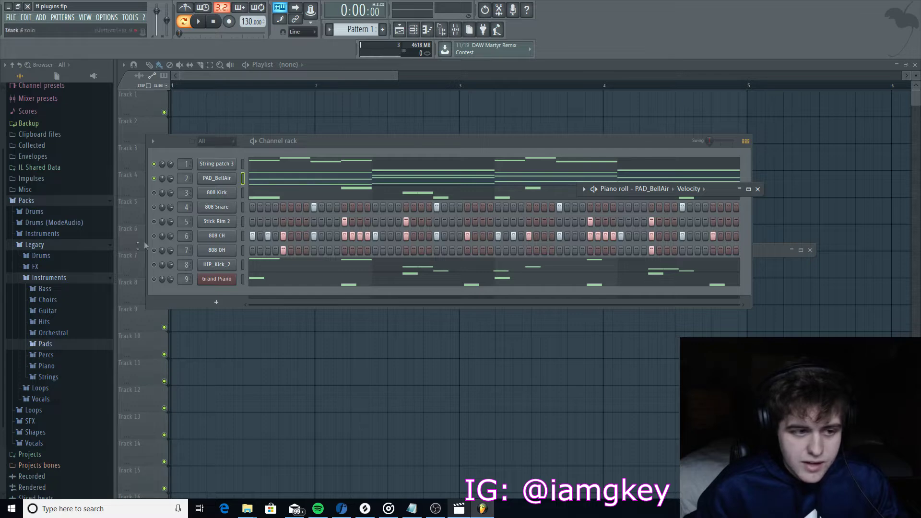
Collapse the Legacy sample folders and open the Kicks folder of the Drums pack
{"action": "left_click", "coordinate": [80, 277]}
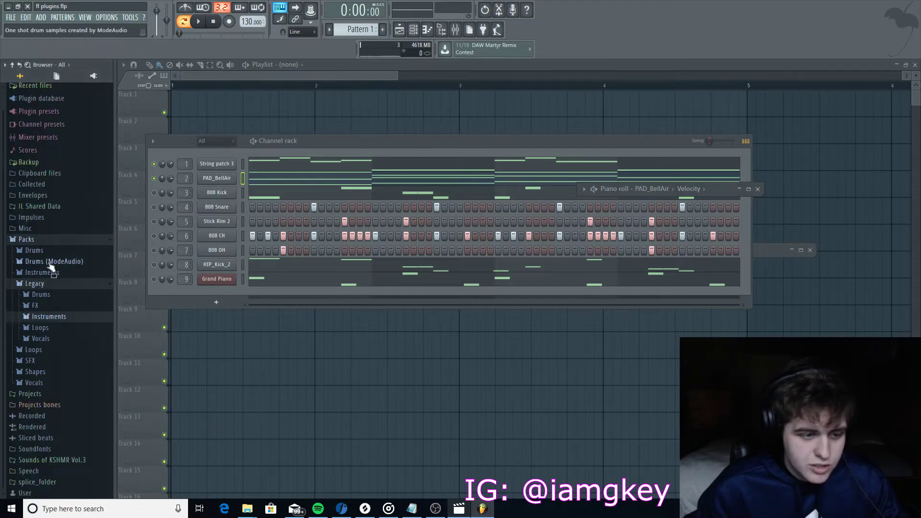
{"action": "left_click", "coordinate": [48, 316]}
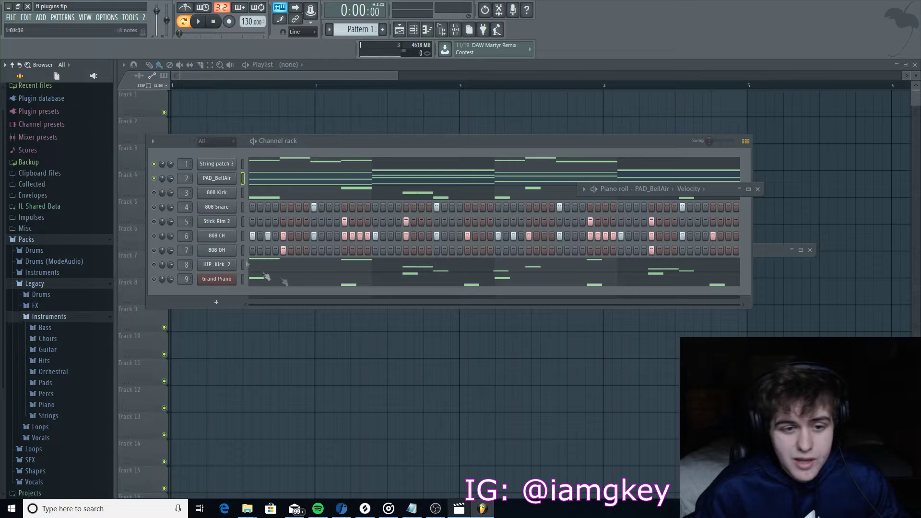
{"action": "right_click", "coordinate": [212, 192]}
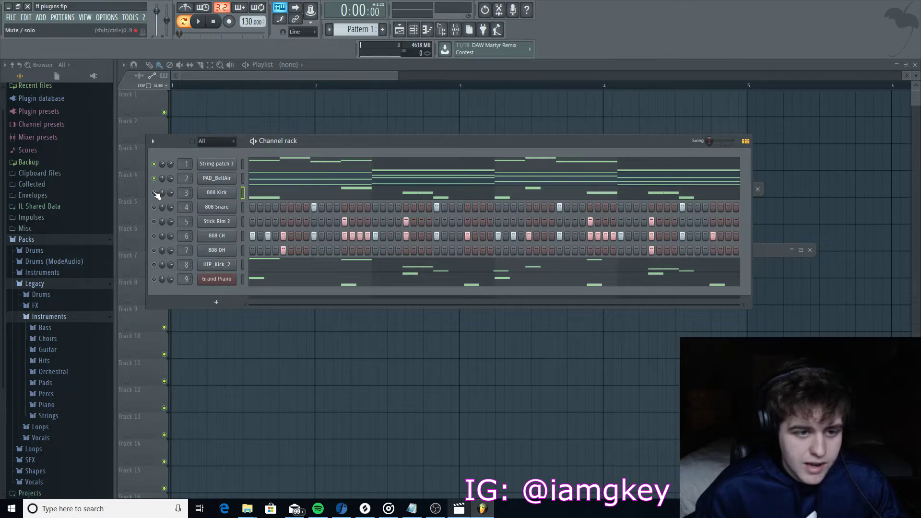
{"action": "left_click", "coordinate": [62, 315]}
{"action": "left_click", "coordinate": [63, 283]}
{"action": "left_click", "coordinate": [60, 267]}
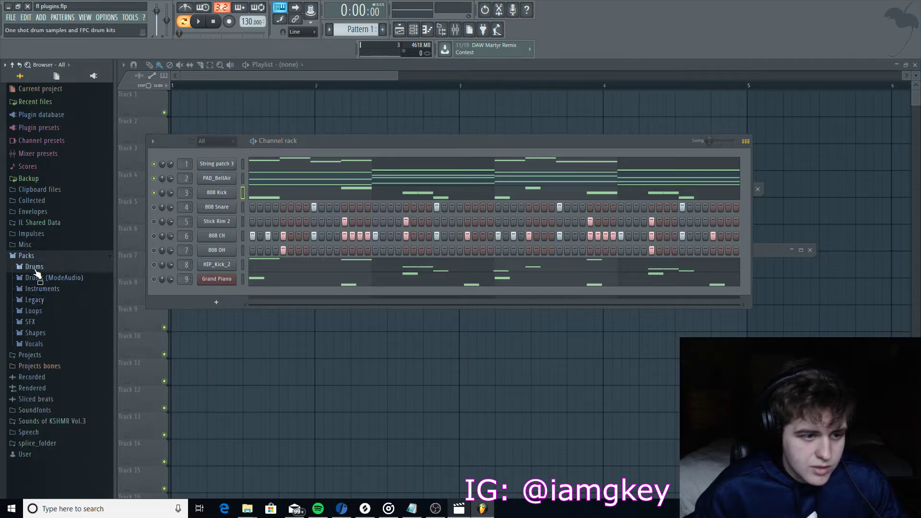
{"action": "left_click", "coordinate": [59, 301]}
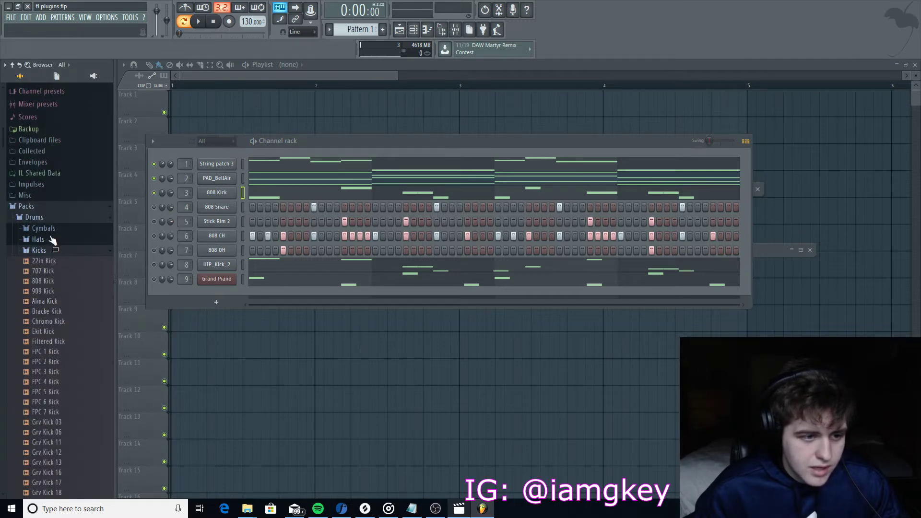
Reopen the Kicks folder from the Drums pack and preview the 808 Kick sample
{"action": "left_click", "coordinate": [52, 249]}
{"action": "left_click", "coordinate": [39, 216]}
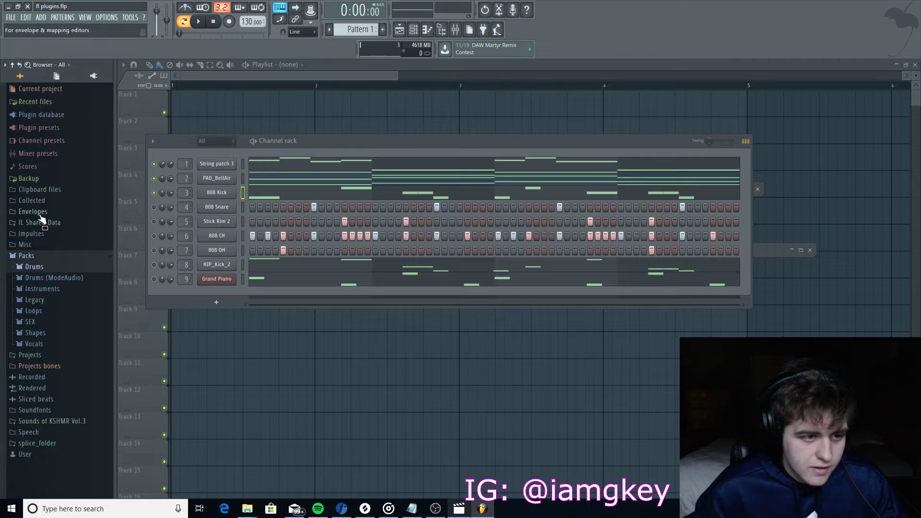
{"action": "left_click", "coordinate": [36, 267]}
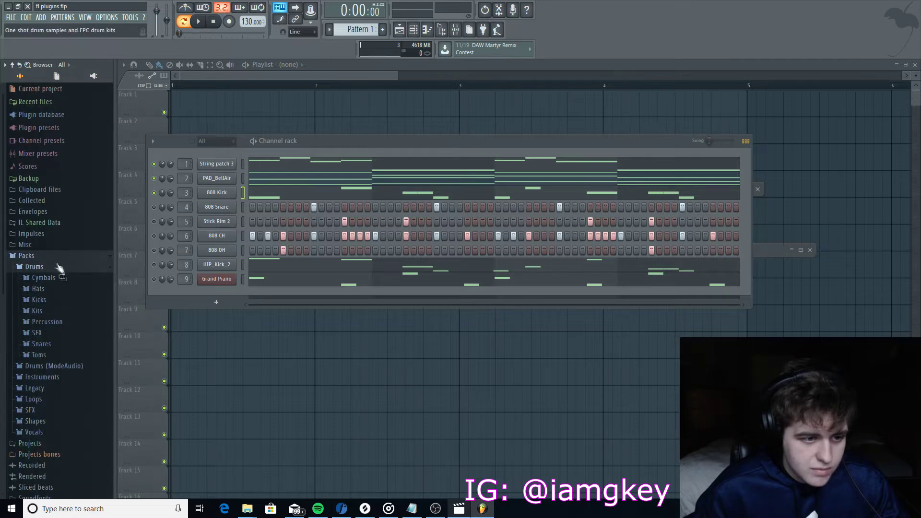
{"action": "left_click", "coordinate": [42, 299]}
{"action": "left_click", "coordinate": [43, 281]}
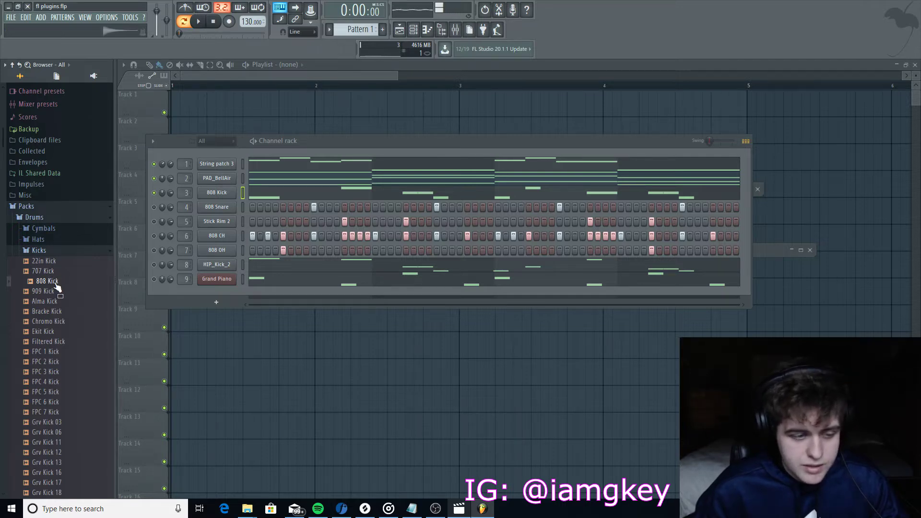
Solo the 808 Kick channel and listen to its part of the pattern
{"action": "right_click", "coordinate": [154, 194]}
{"action": "left_click", "coordinate": [168, 200]}
{"action": "key", "text": "space"}
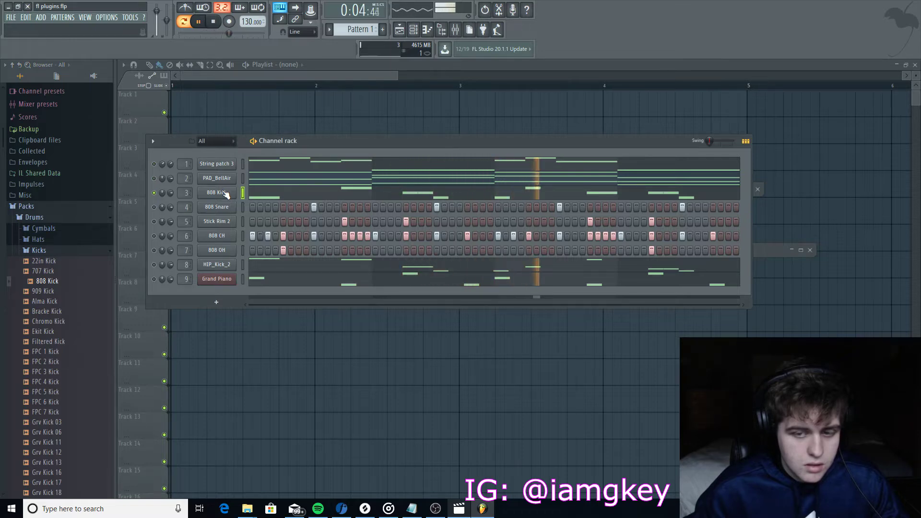
{"action": "key", "text": "space"}
View the 808 Kick channel's notes in the piano roll, then close it
{"action": "right_click", "coordinate": [224, 193]}
{"action": "left_click", "coordinate": [255, 192]}
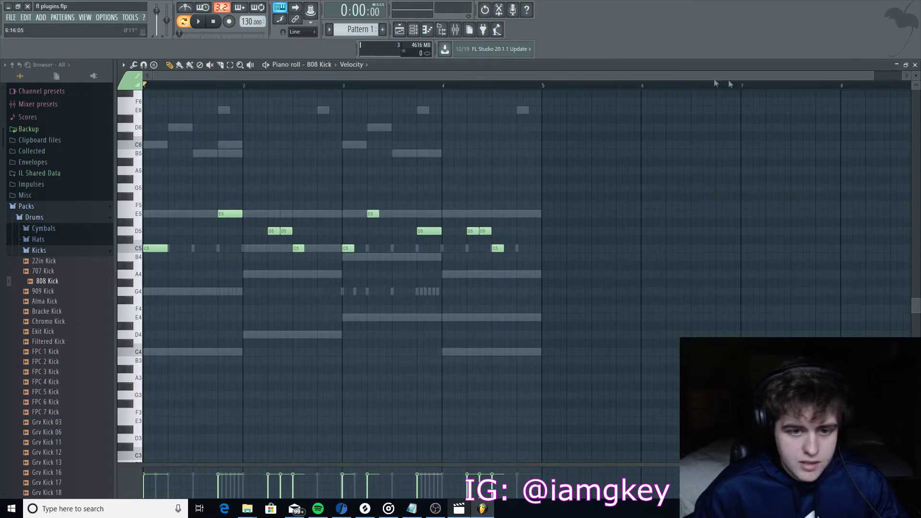
{"action": "left_click", "coordinate": [896, 65]}
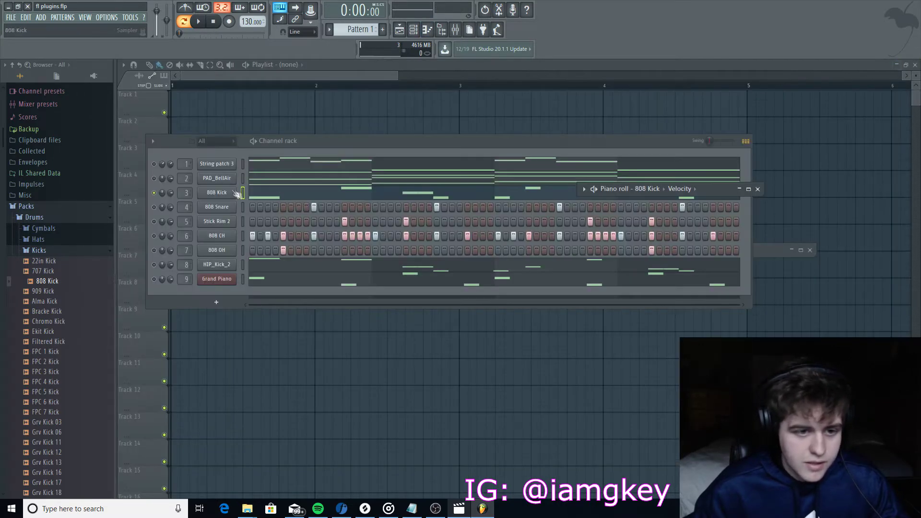
Examine the 808 Kick channel's sample settings and its Cut itself option
{"action": "left_click", "coordinate": [217, 192]}
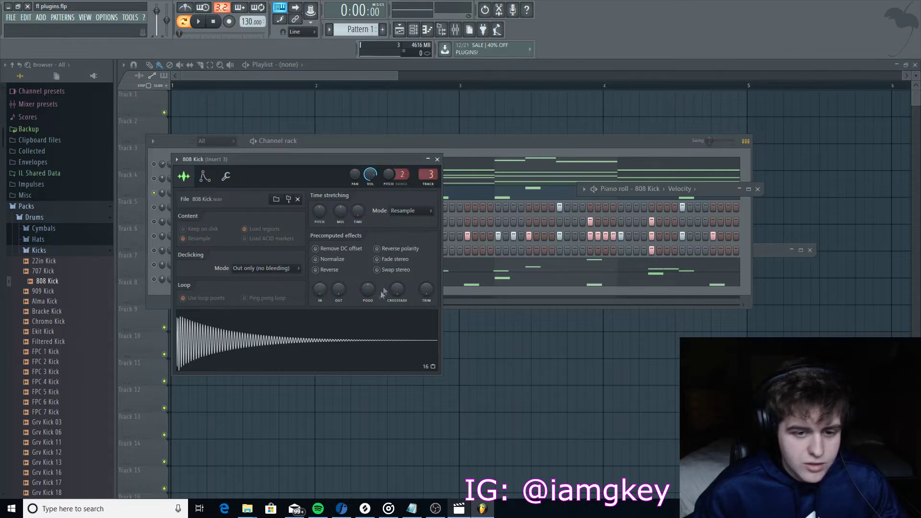
{"action": "left_click", "coordinate": [437, 160]}
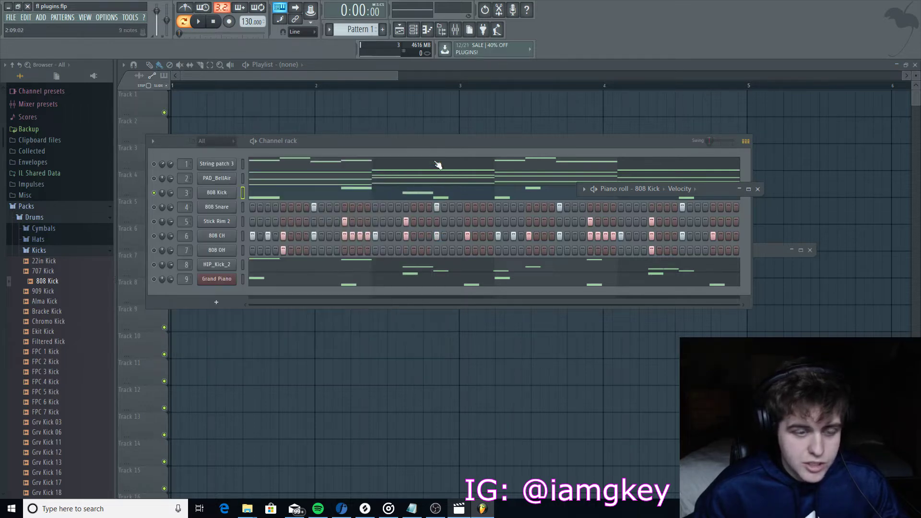
{"action": "right_click", "coordinate": [219, 194]}
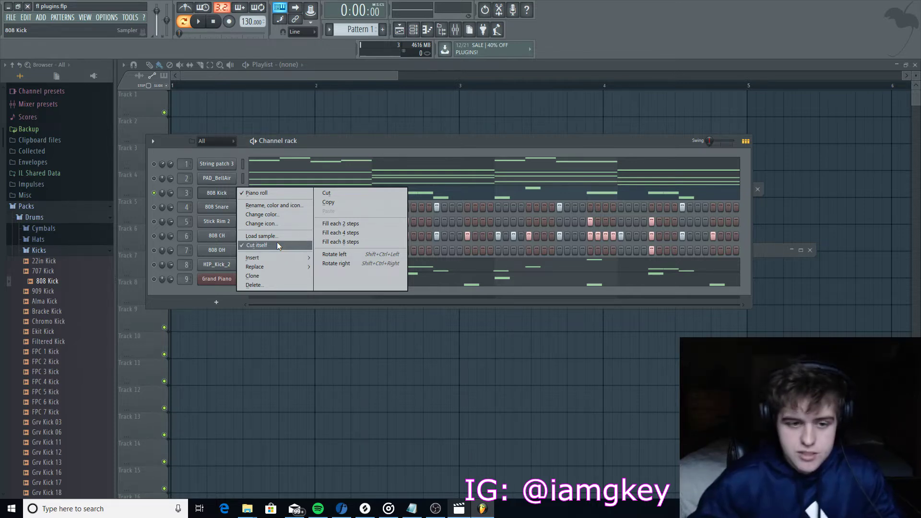
{"action": "left_click", "coordinate": [318, 145]}
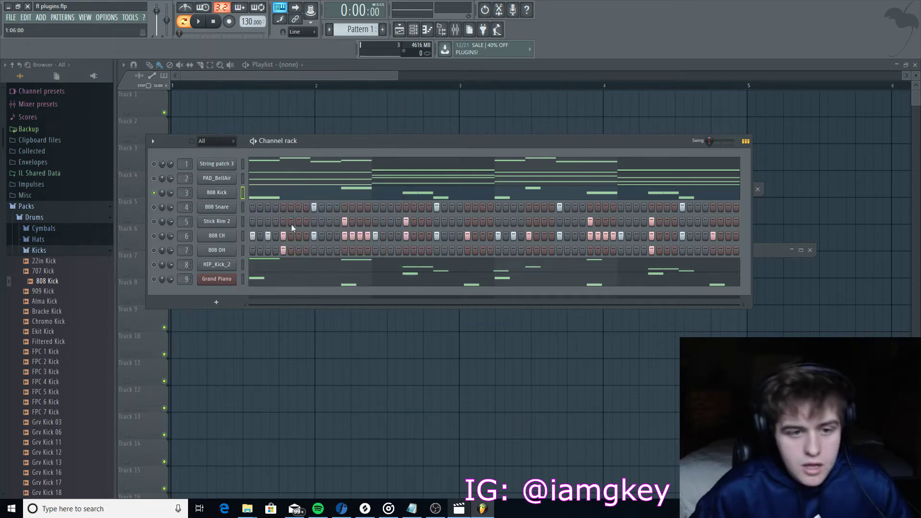
Enable the 808 Kick channel's volume envelope and adjust its release time while the pattern plays
{"action": "left_click", "coordinate": [220, 194]}
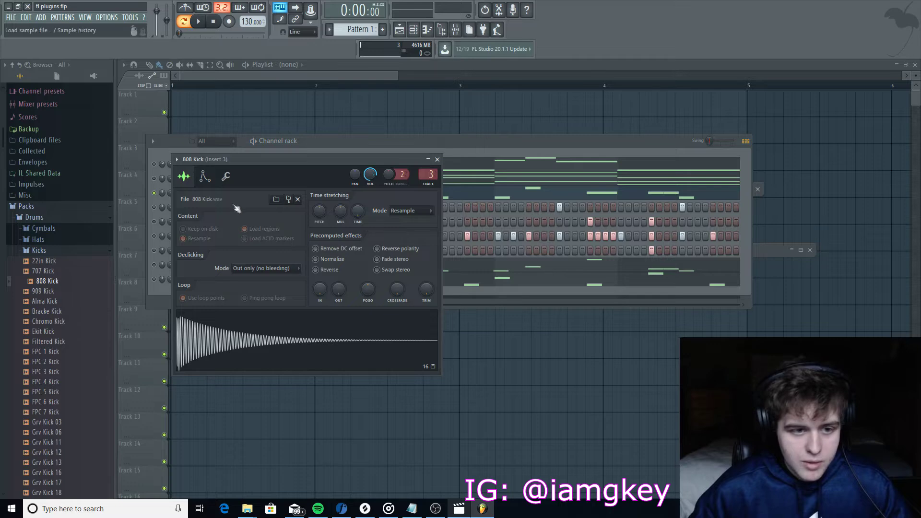
{"action": "left_click", "coordinate": [204, 177]}
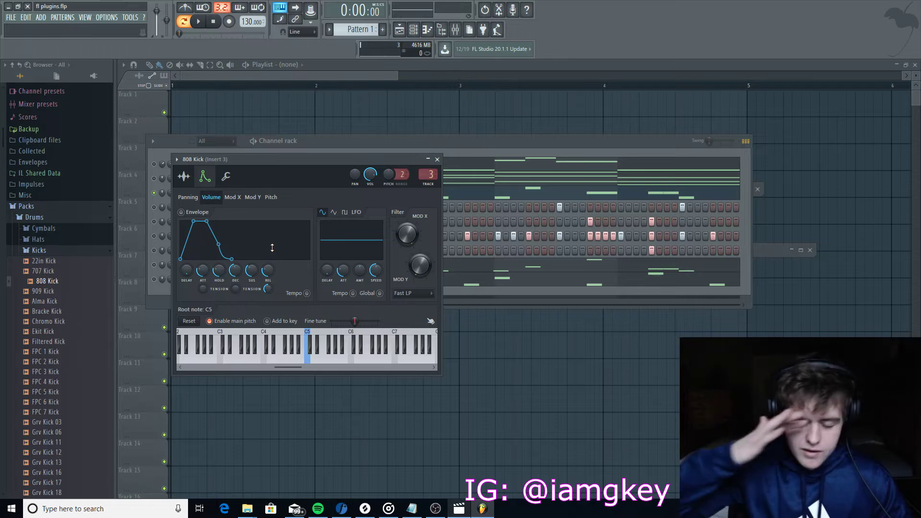
{"action": "key", "text": "space"}
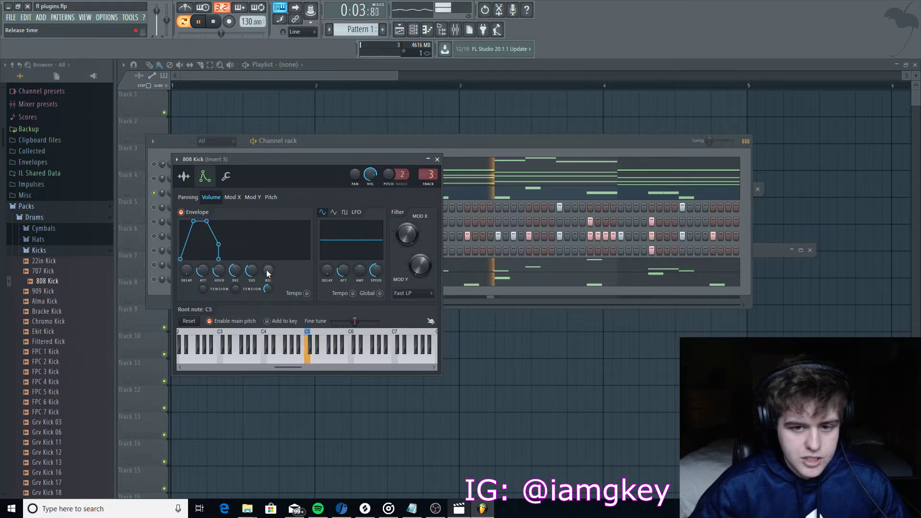
{"action": "left_click_drag", "start_coordinate": [268, 270], "coordinate": [268, 260]}
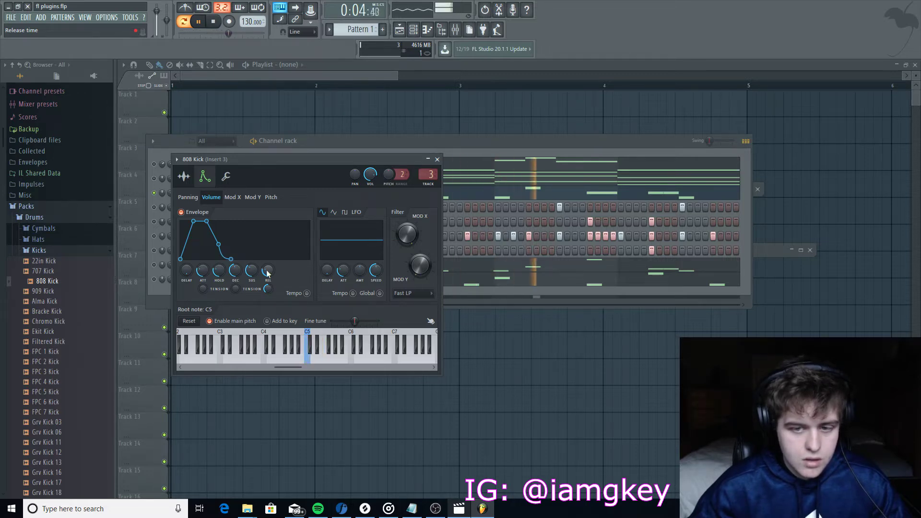
{"action": "left_click_drag", "start_coordinate": [267, 272], "coordinate": [267, 268]}
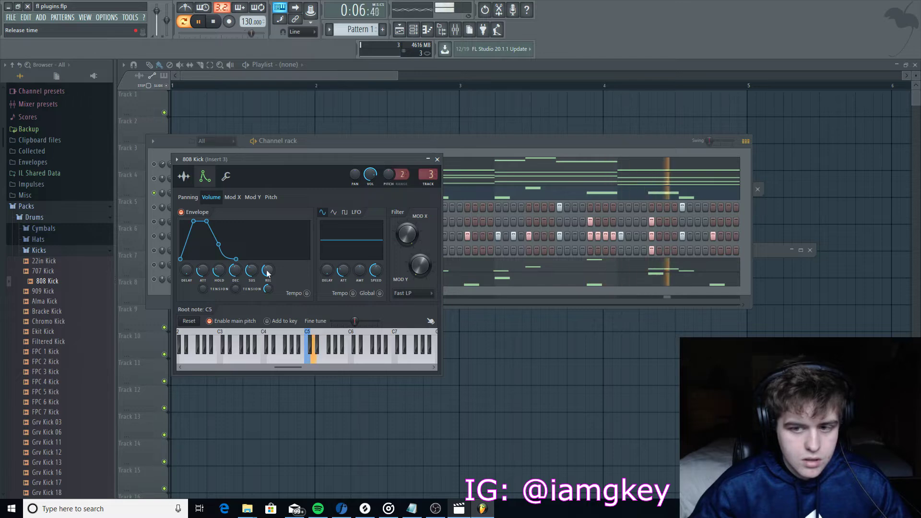
{"action": "key", "text": "space"}
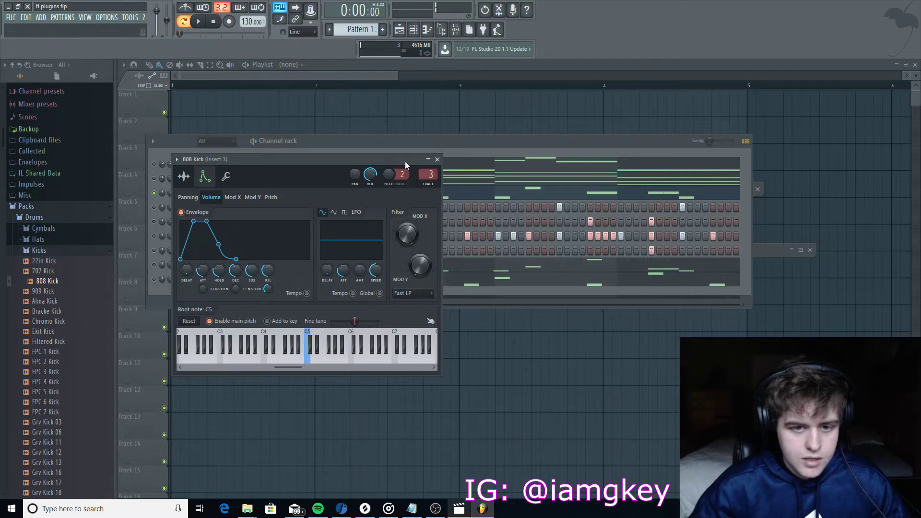
{"action": "left_click", "coordinate": [437, 160]}
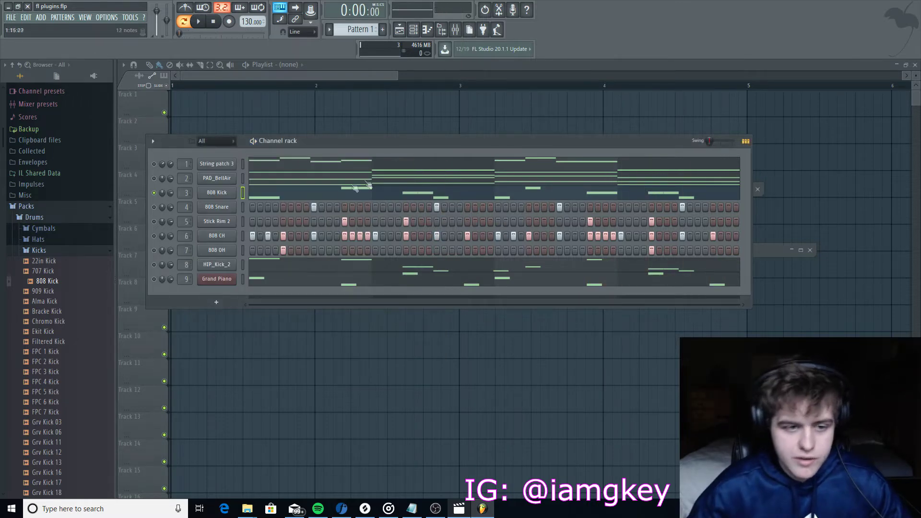
Reopen the 808 Kick channel settings, move the window aside, and open the channel's piano roll
{"action": "left_click", "coordinate": [217, 193]}
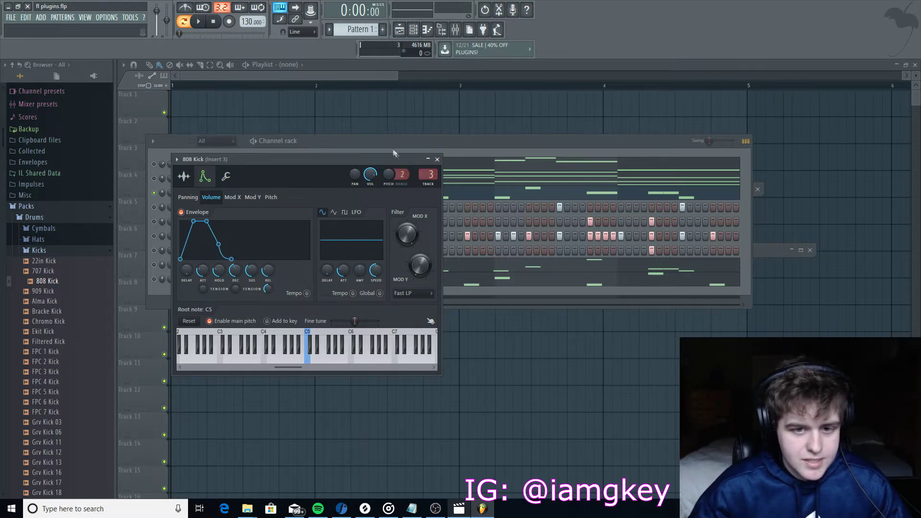
{"action": "left_click_drag", "start_coordinate": [352, 157], "coordinate": [594, 95]}
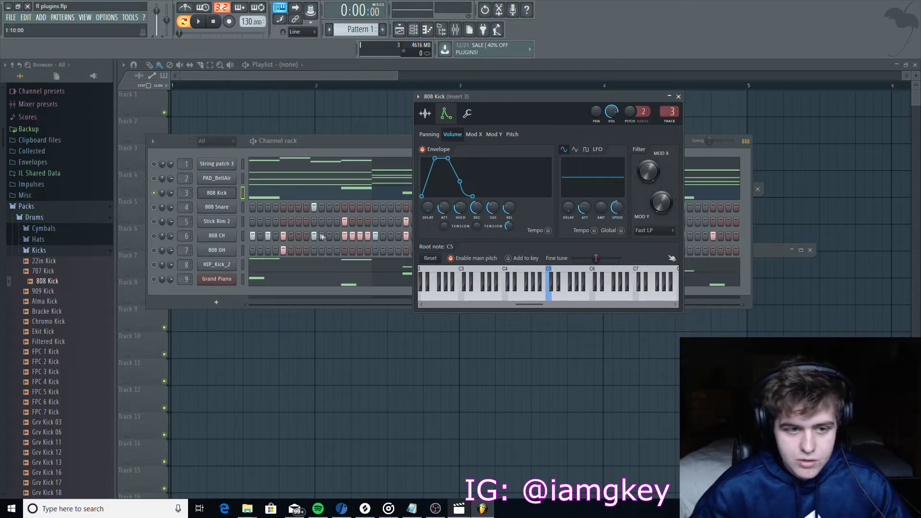
{"action": "right_click", "coordinate": [221, 194]}
{"action": "left_click", "coordinate": [252, 192]}
{"action": "right_click", "coordinate": [231, 194]}
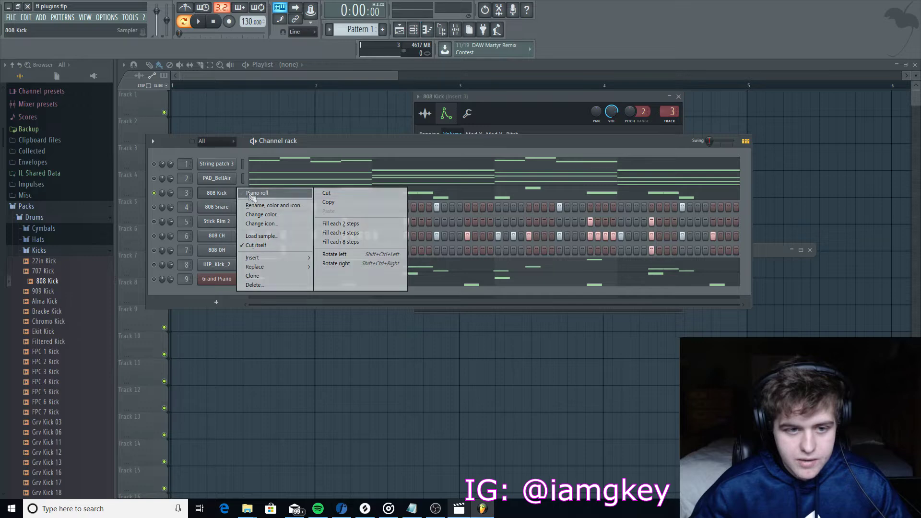
{"action": "left_click", "coordinate": [251, 192]}
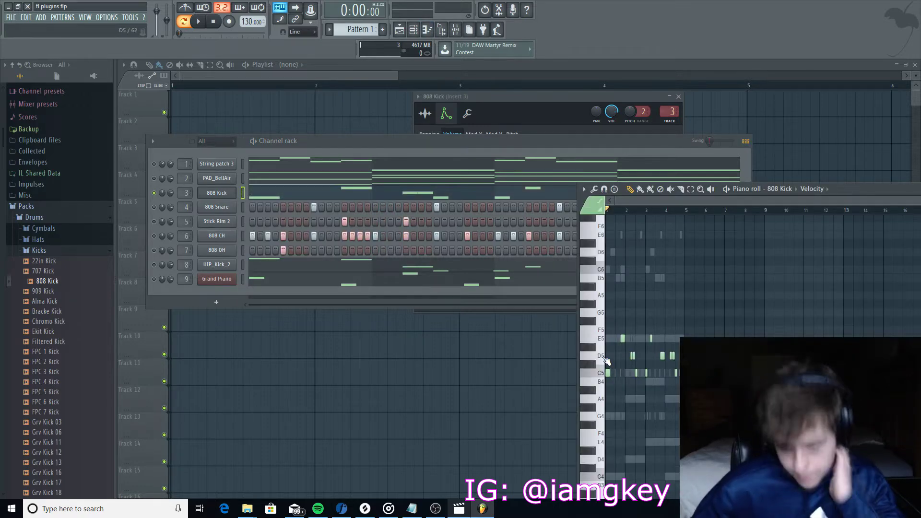
{"action": "left_click", "coordinate": [332, 147]}
Play the pattern and view mixer insert 3 with its effects chain for the 808 Kick
{"action": "left_click", "coordinate": [455, 29]}
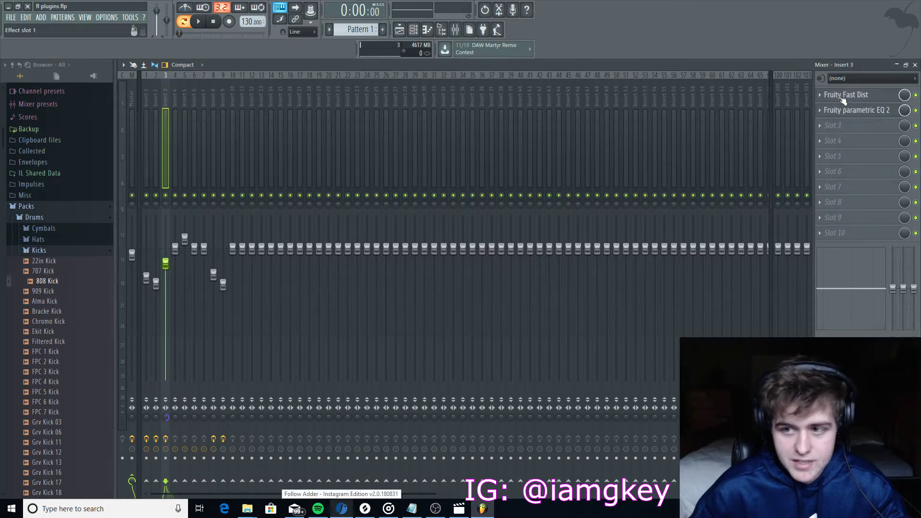
{"action": "left_click", "coordinate": [904, 65]}
{"action": "key", "text": "space"}
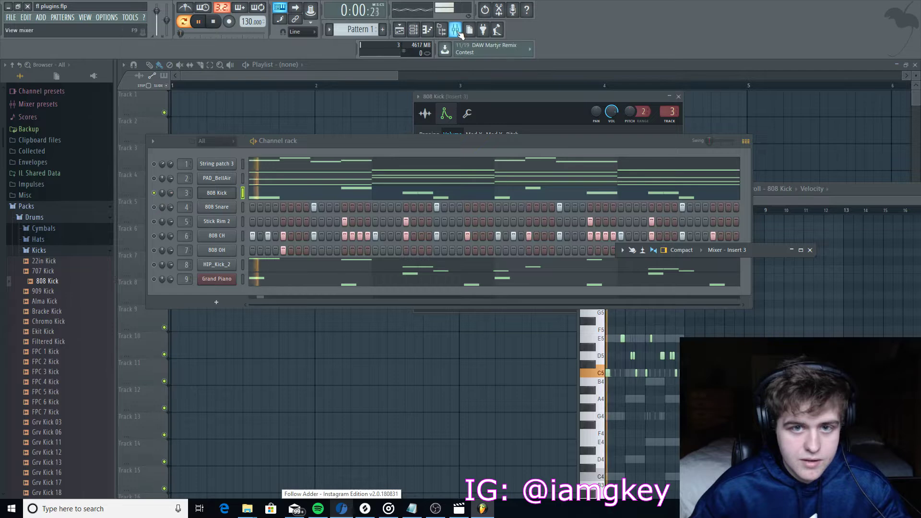
{"action": "left_click", "coordinate": [753, 249]}
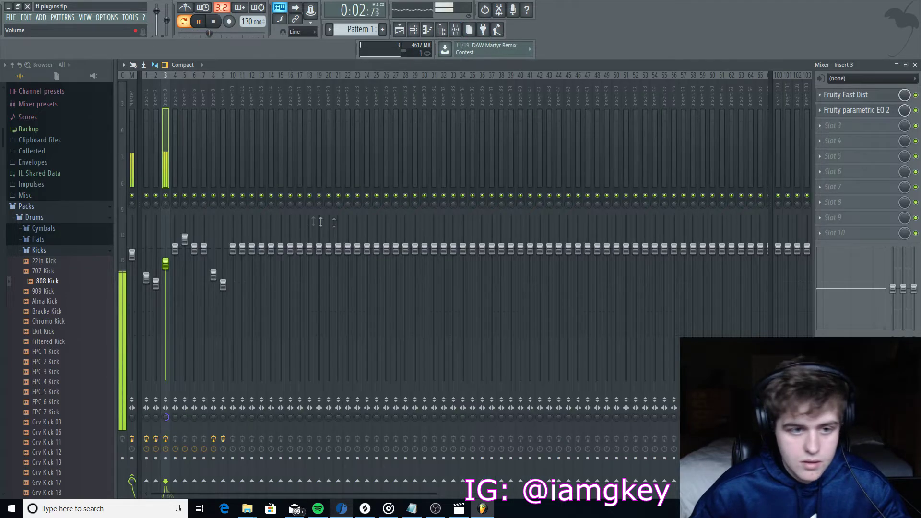
Compare the 808 Kick with Fruity Fast Dist bypassed and enabled on insert 3, and open the effect's settings
{"action": "left_click", "coordinate": [915, 95]}
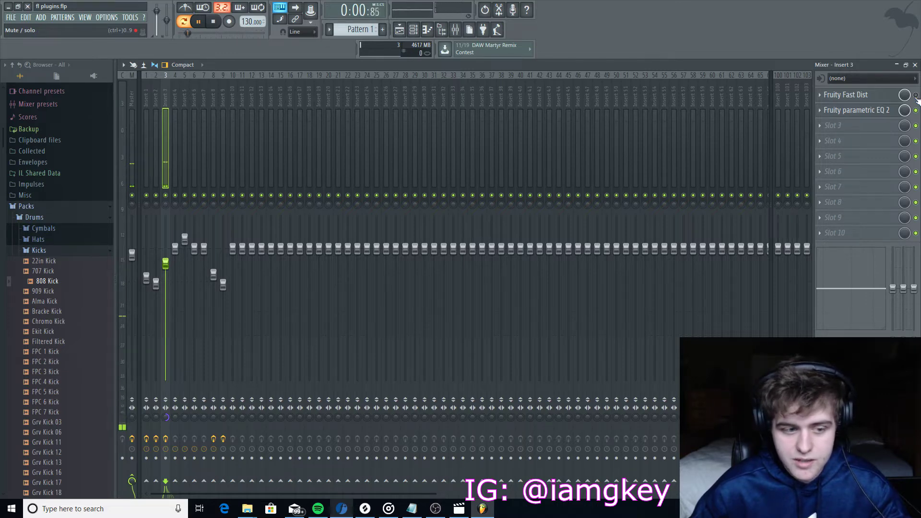
{"action": "left_click", "coordinate": [915, 96]}
{"action": "left_click", "coordinate": [848, 94]}
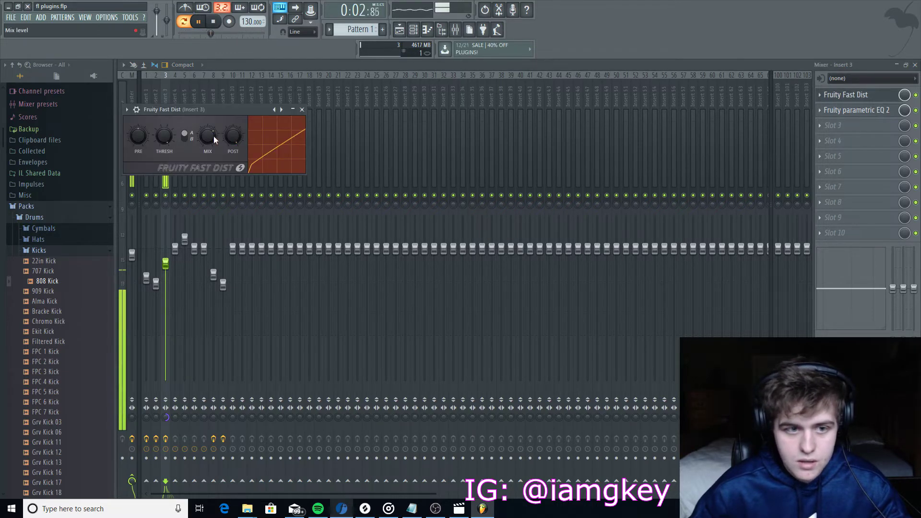
Replace the Fruity Fast Dist window with insert 3's Parametric EQ 2, inspect its curve, and return to the channel rack with playback stopped
{"action": "left_click", "coordinate": [302, 109]}
{"action": "left_click", "coordinate": [851, 110]}
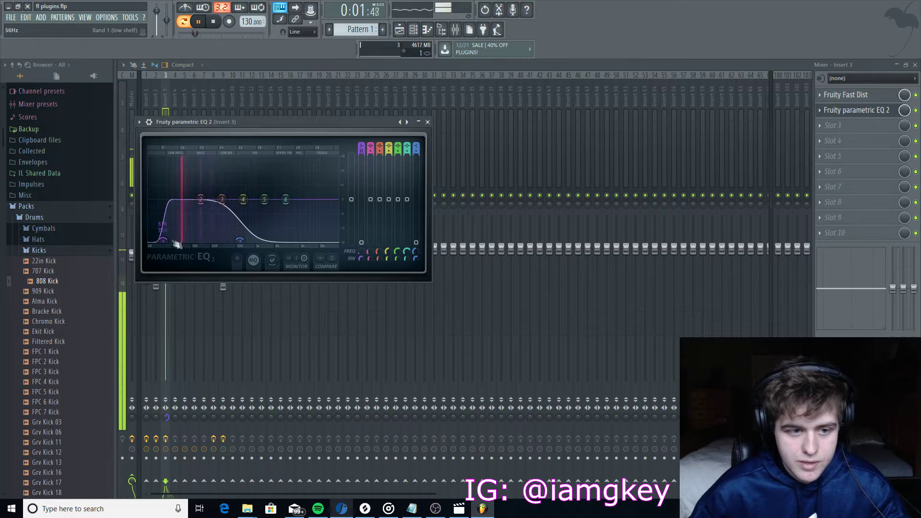
{"action": "left_click", "coordinate": [428, 121]}
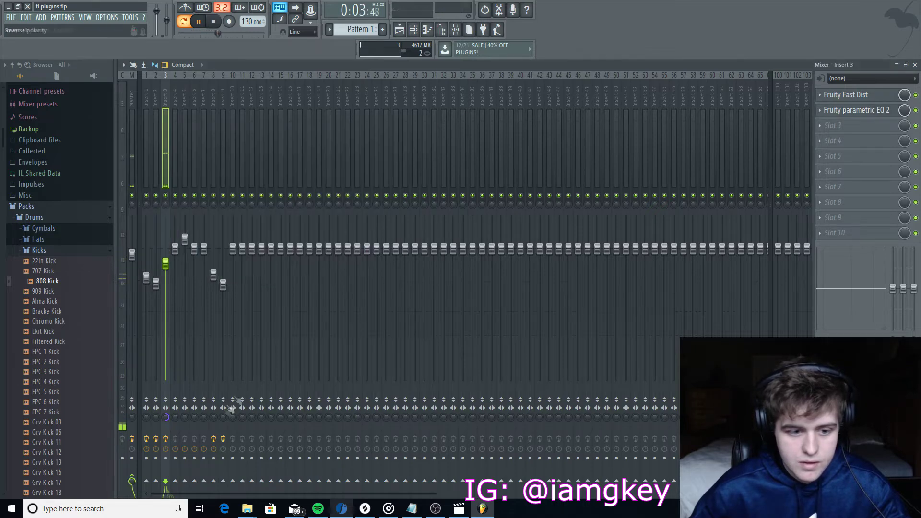
{"action": "left_click", "coordinate": [896, 66]}
{"action": "key", "text": "space"}
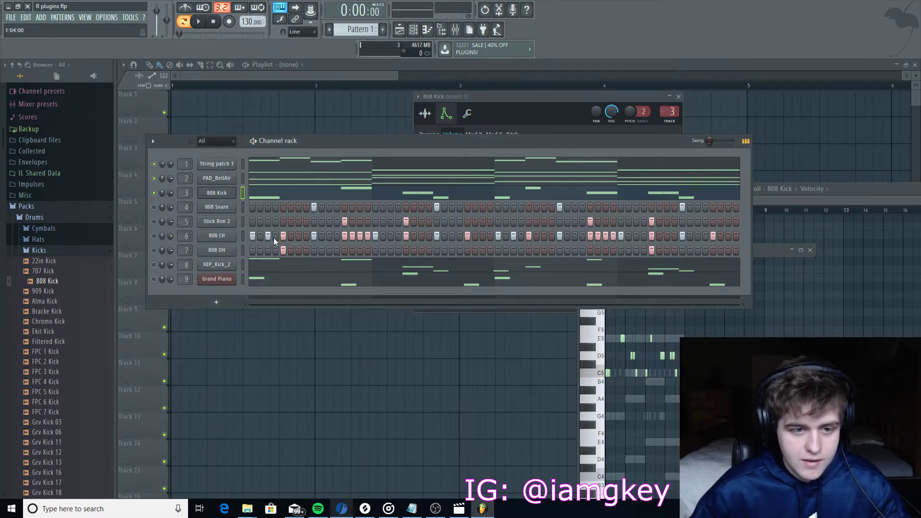
Play the pattern while reviewing the 808 Kick's volume envelope and its effects chain on mixer insert 3
{"action": "key", "text": "space"}
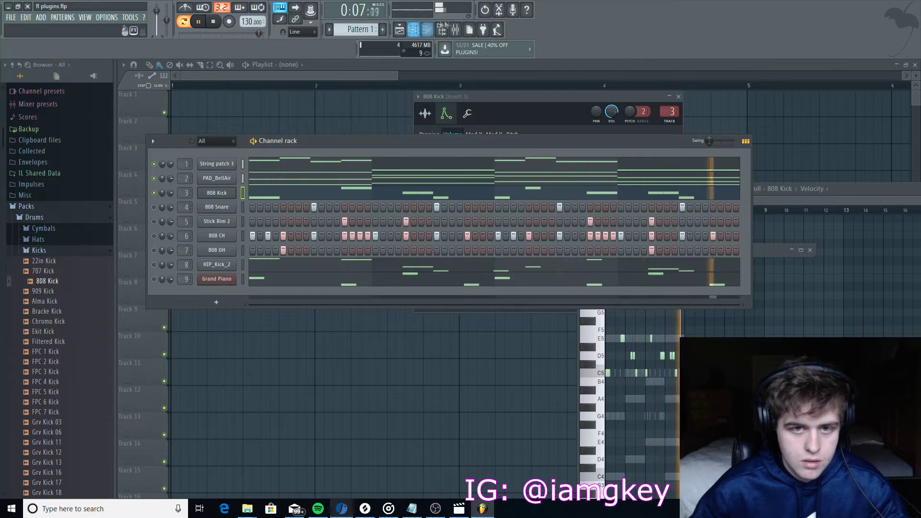
{"action": "left_click", "coordinate": [455, 30]}
{"action": "left_click", "coordinate": [220, 193]}
{"action": "left_click", "coordinate": [219, 193]}
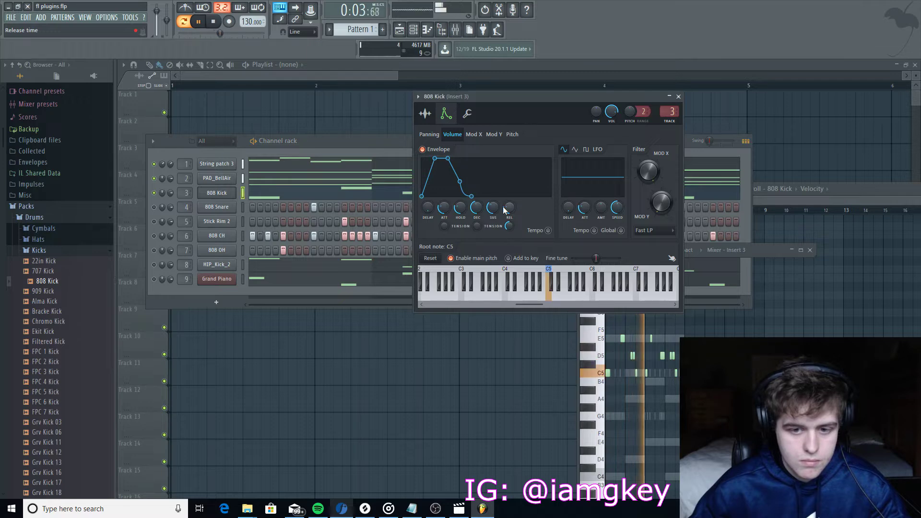
{"action": "left_click", "coordinate": [678, 96]}
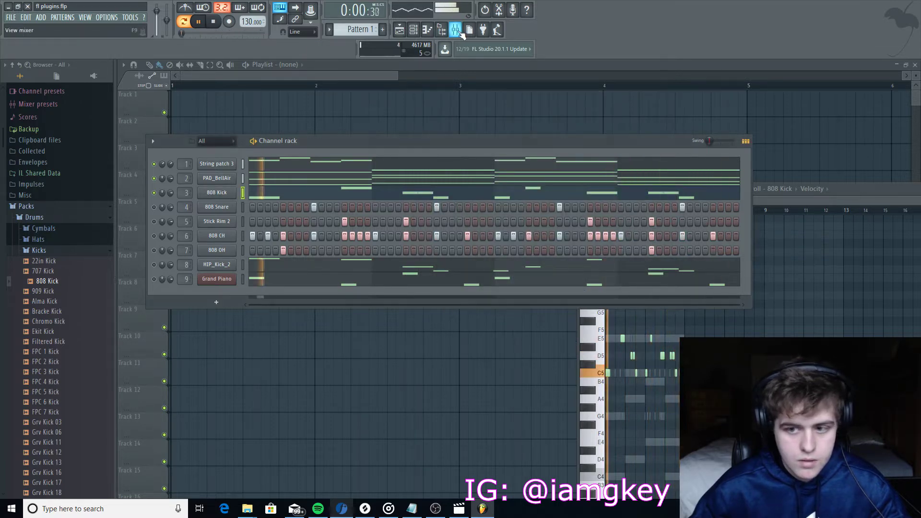
{"action": "double_click", "coordinate": [755, 249]}
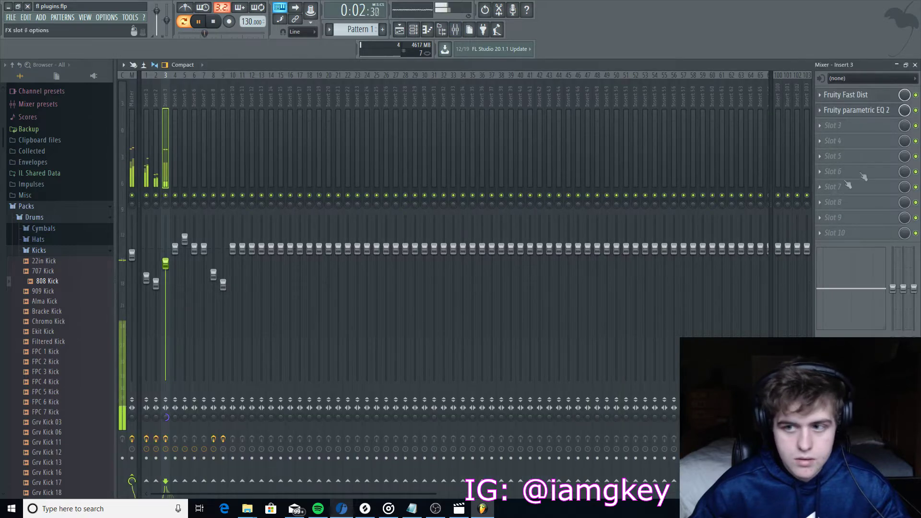
{"action": "left_click", "coordinate": [896, 65]}
{"action": "key", "text": "space"}
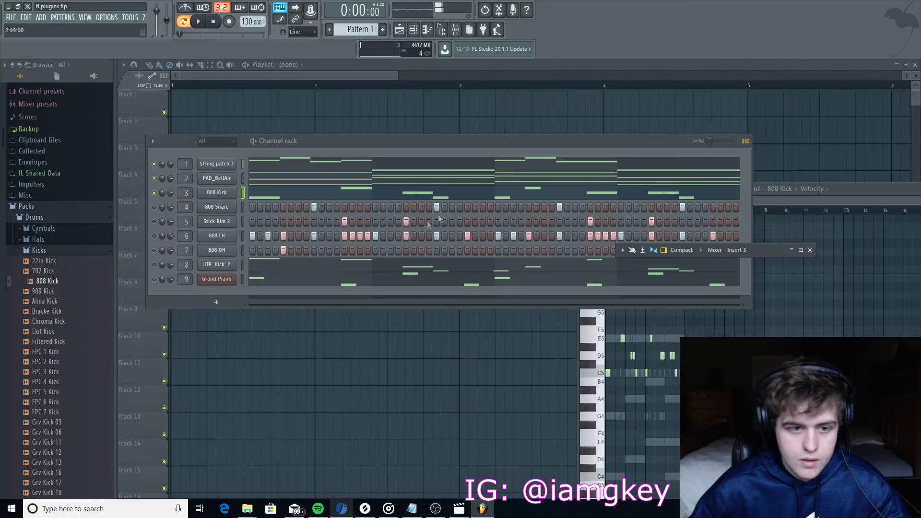
Unmute the 808 Snare channel, listen to the pattern with it, and switch the browser from the Kicks to the Snares folder
{"action": "left_click", "coordinate": [159, 212]}
{"action": "key", "text": "space"}
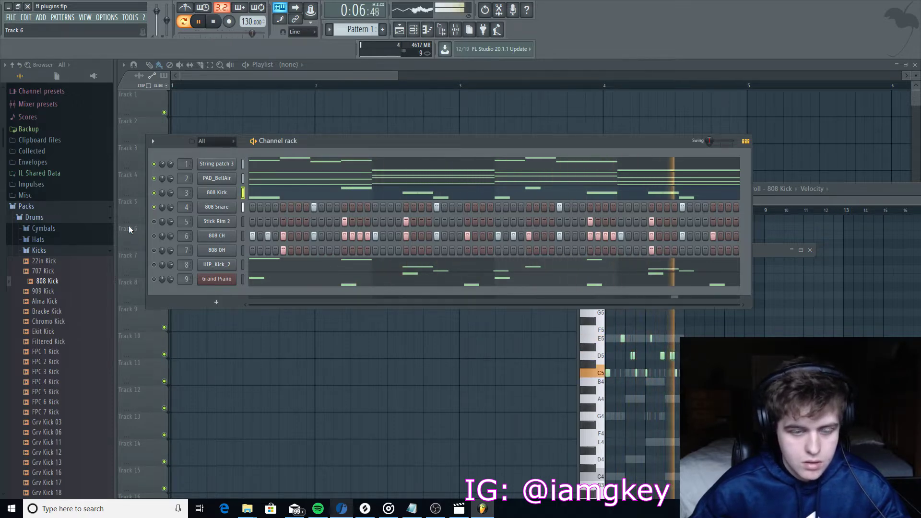
{"action": "key", "text": "space"}
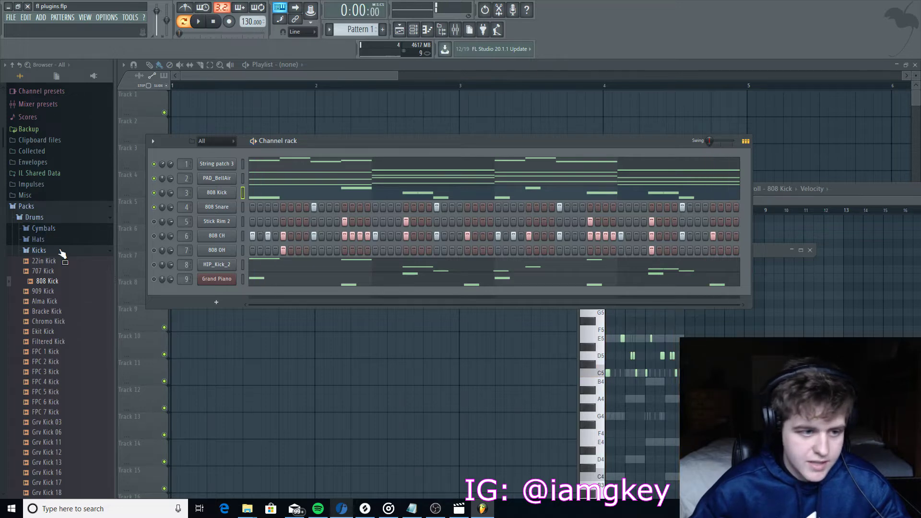
{"action": "left_click", "coordinate": [58, 247]}
{"action": "left_click", "coordinate": [42, 295]}
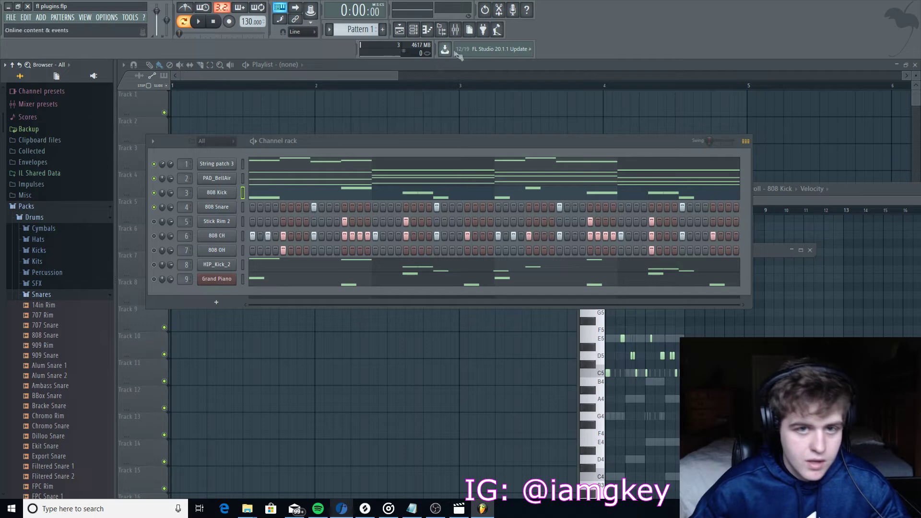
Lower the volume fader of mixer insert 4 while the pattern plays
{"action": "left_click", "coordinate": [461, 29]}
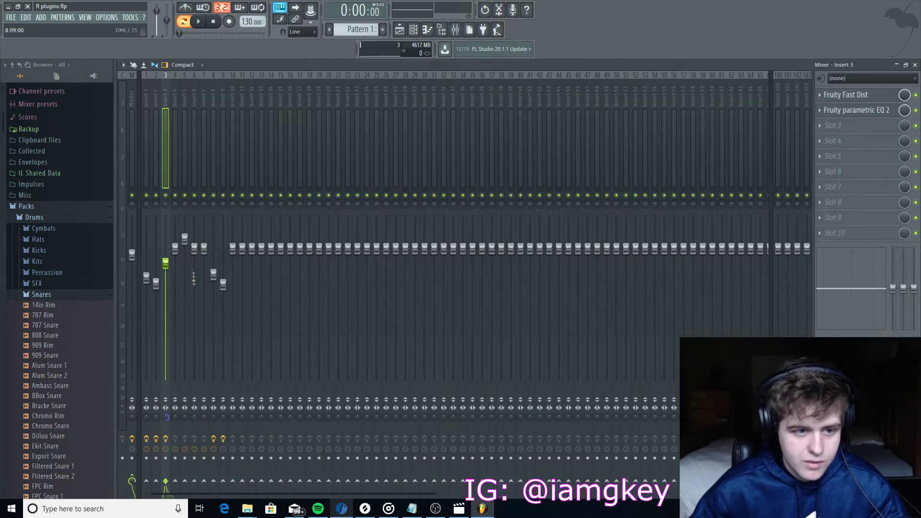
{"action": "left_click", "coordinate": [175, 249]}
{"action": "key", "text": "space"}
{"action": "left_click_drag", "start_coordinate": [175, 249], "coordinate": [175, 272]}
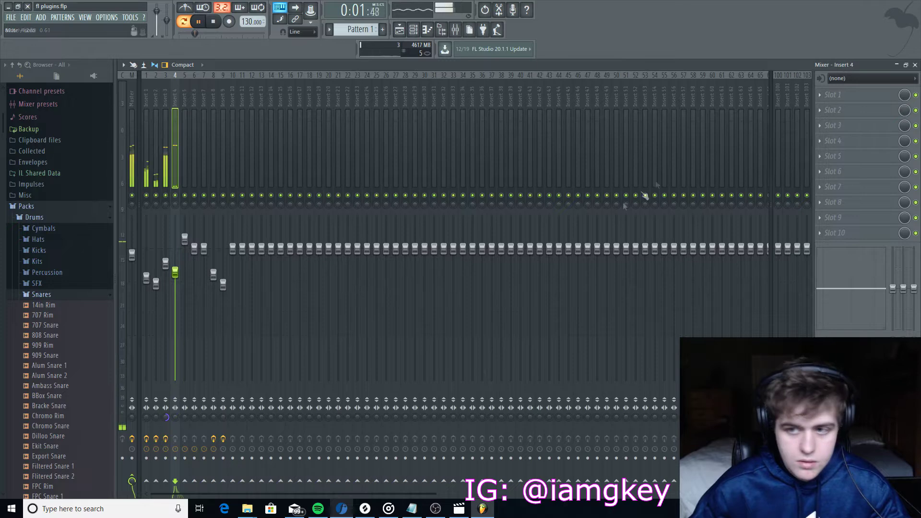
Add Fruity Parametric EQ 2 to slot 1 of insert 4 and make band 1 a high-pass filter at about 167 Hz
{"action": "left_click", "coordinate": [833, 95]}
{"action": "left_click", "coordinate": [796, 103]}
{"action": "right_click", "coordinate": [191, 212]}
{"action": "mouse_move", "coordinate": [210, 247]}
{"action": "left_click", "coordinate": [240, 256]}
{"action": "left_click_drag", "start_coordinate": [191, 212], "coordinate": [220, 253]}
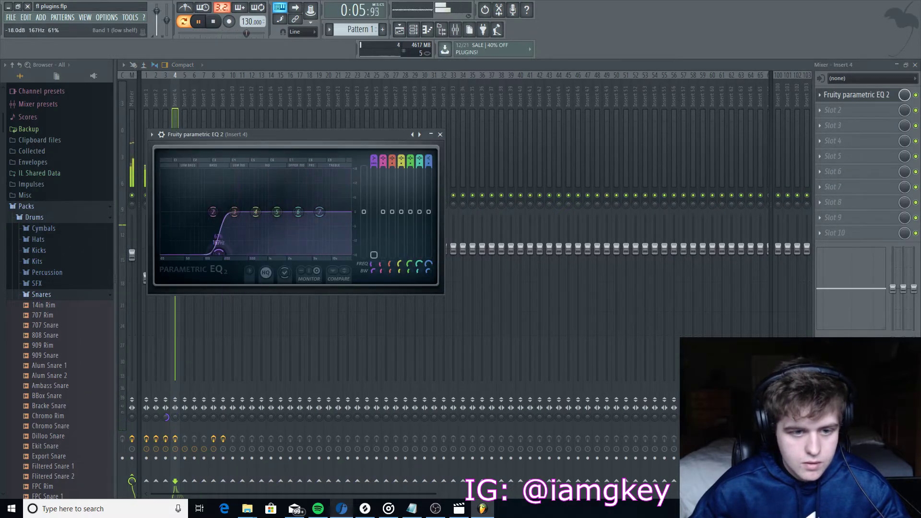
{"action": "left_click", "coordinate": [439, 134]}
Add Fruity Reeverb 2 to slot 2 of insert 4 and lower its high cut
{"action": "left_click", "coordinate": [835, 109]}
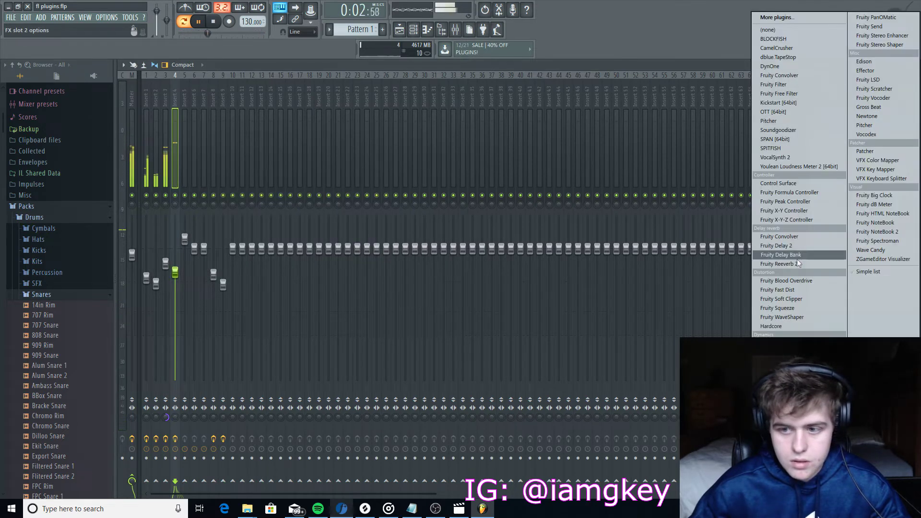
{"action": "left_click", "coordinate": [778, 263]}
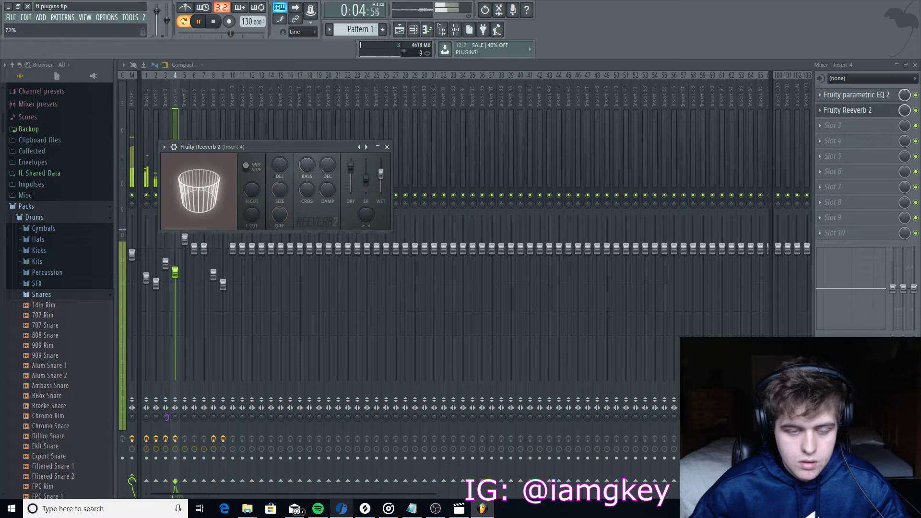
{"action": "left_click_drag", "start_coordinate": [252, 189], "coordinate": [252, 211]}
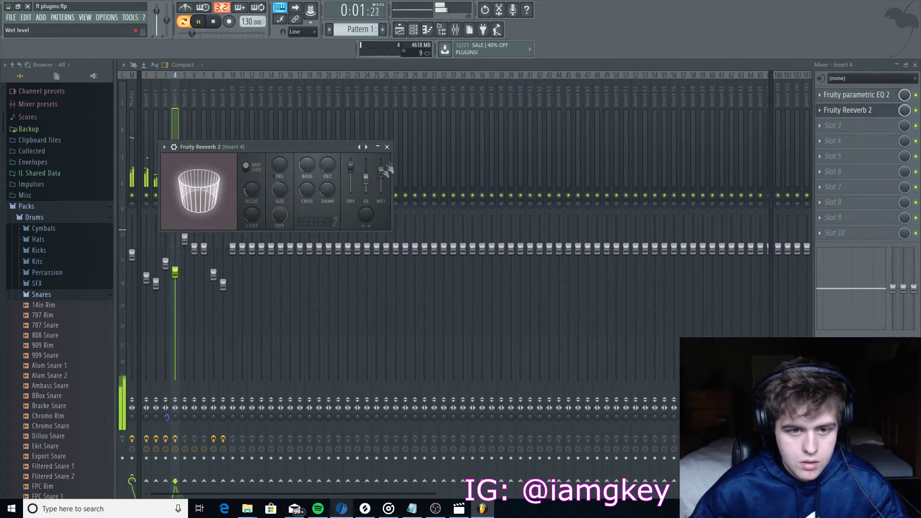
Close the reverb, lower insert 4's fader to -6.7 dB, and return to the channel rack with playback stopped
{"action": "left_click", "coordinate": [386, 147]}
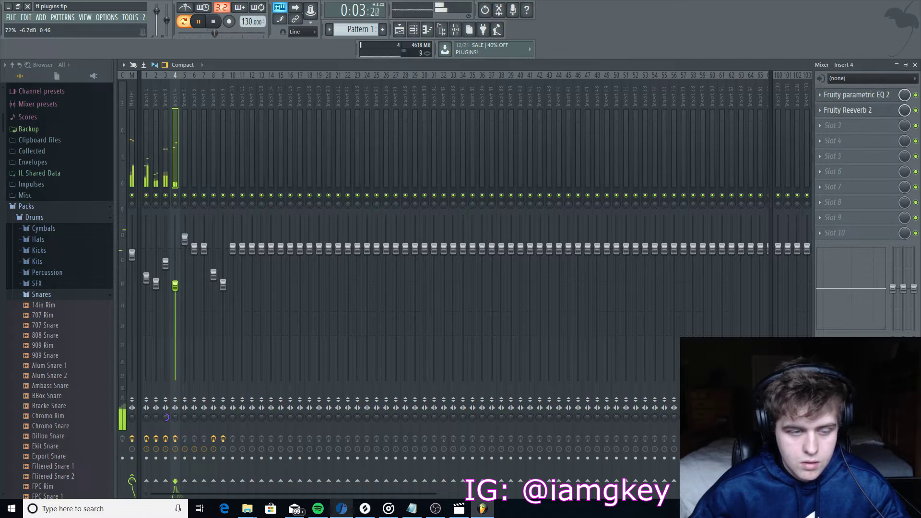
{"action": "left_click", "coordinate": [896, 65]}
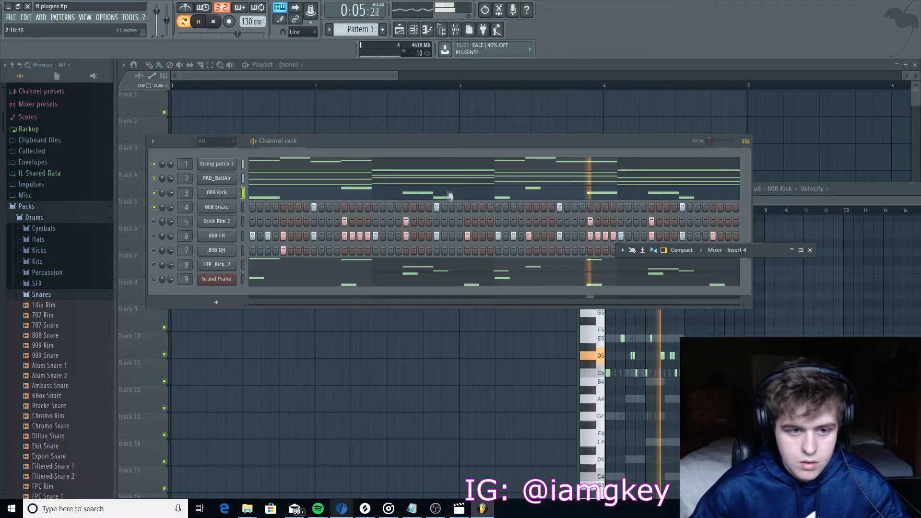
{"action": "key", "text": "space"}
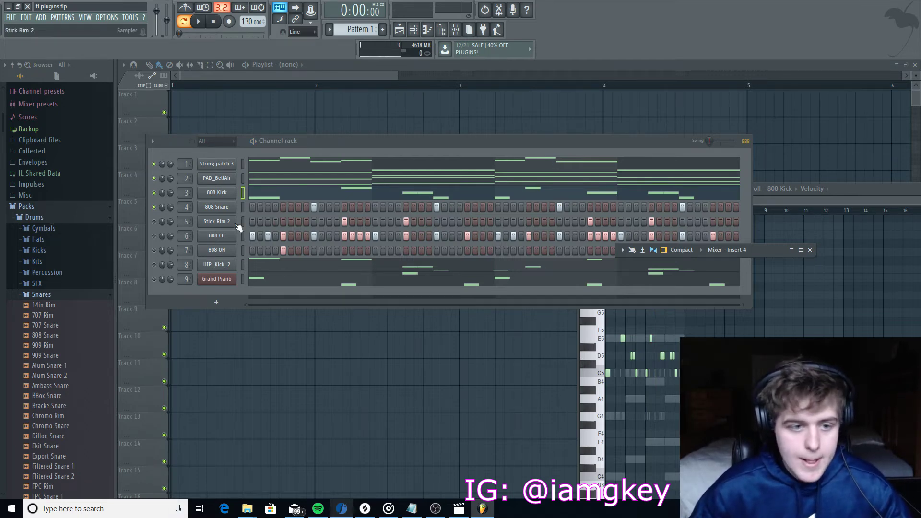
Unmute the Stick Rim 2 channel and browse the Percussion drum samples
{"action": "left_click", "coordinate": [157, 227]}
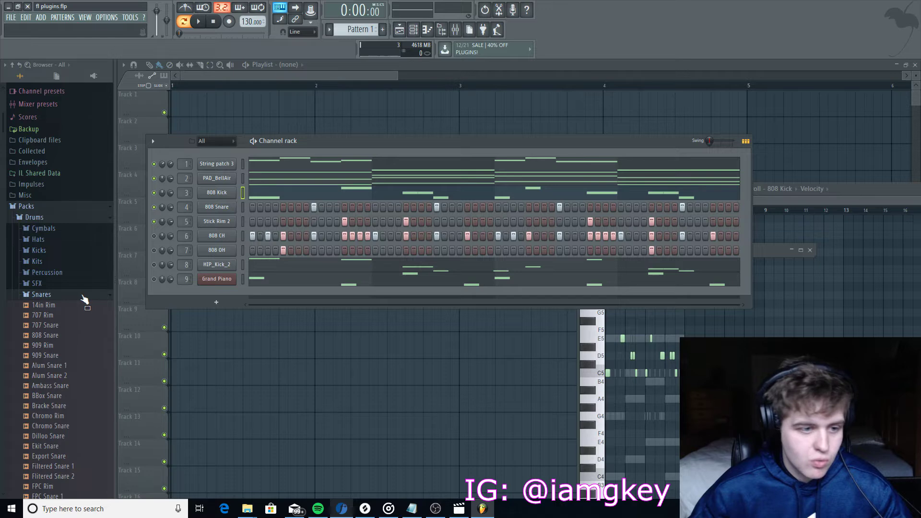
{"action": "left_click", "coordinate": [82, 295]}
{"action": "left_click", "coordinate": [50, 272]}
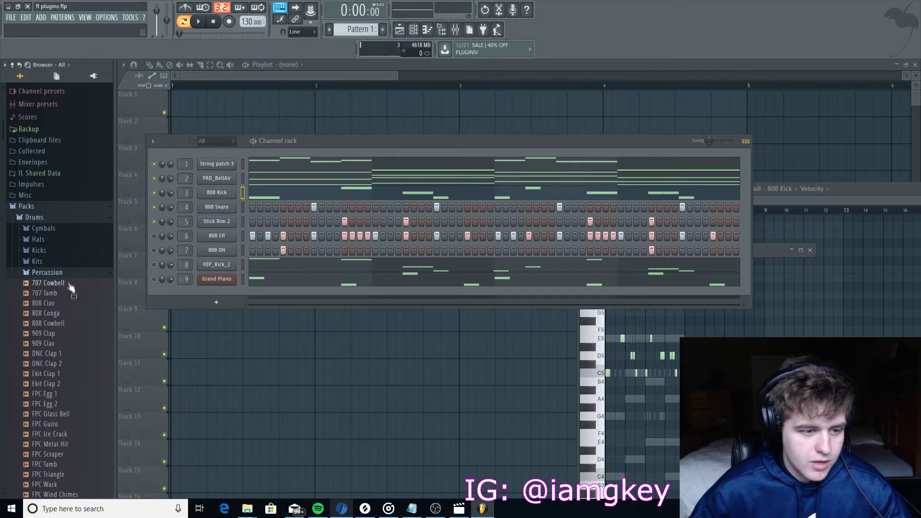
{"action": "scroll", "coordinate": [69, 285], "scroll_direction": "down", "scroll_amount": 6}
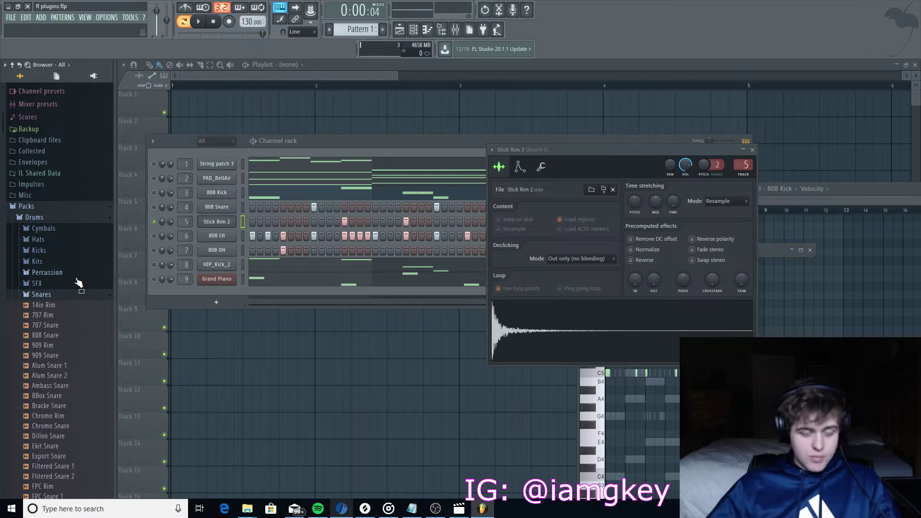
Play Stick Rim 2 on its own and locate and preview its source sample in the Snares folder
{"action": "left_click", "coordinate": [198, 24]}
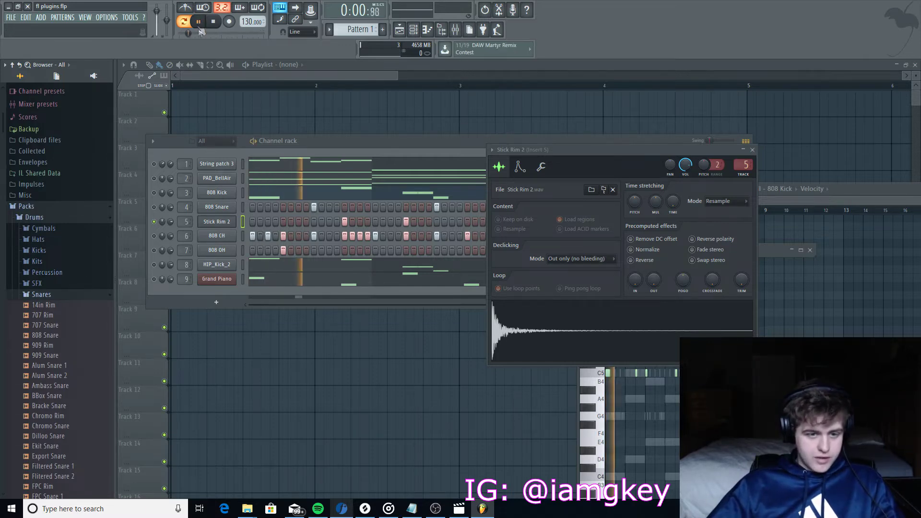
{"action": "key", "text": "space"}
{"action": "scroll", "coordinate": [97, 276], "scroll_direction": "down", "scroll_amount": 5}
{"action": "scroll", "coordinate": [97, 275], "scroll_direction": "down", "scroll_amount": 6}
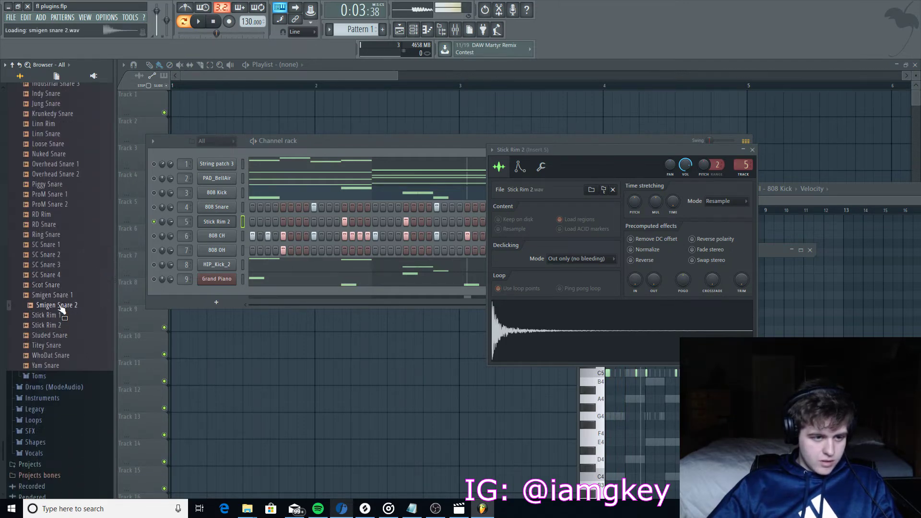
{"action": "scroll", "coordinate": [61, 309], "scroll_direction": "up", "scroll_amount": 20}
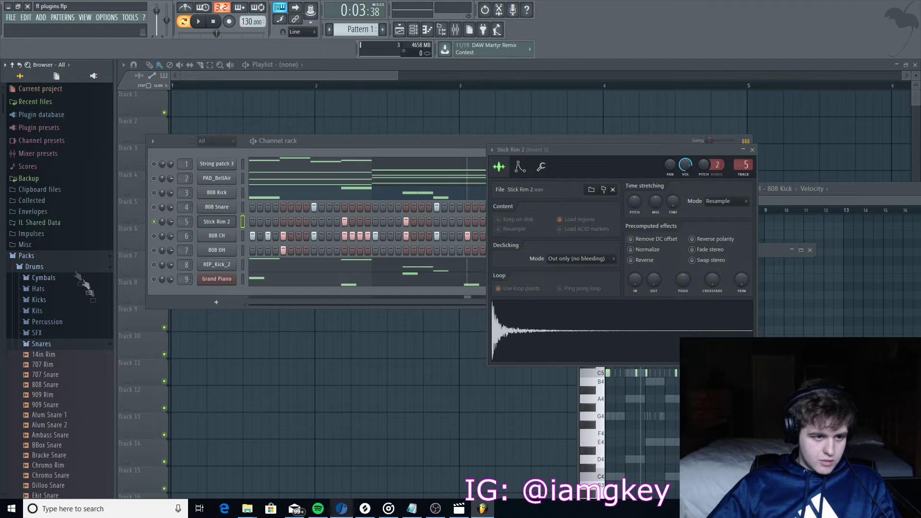
{"action": "left_click", "coordinate": [57, 348]}
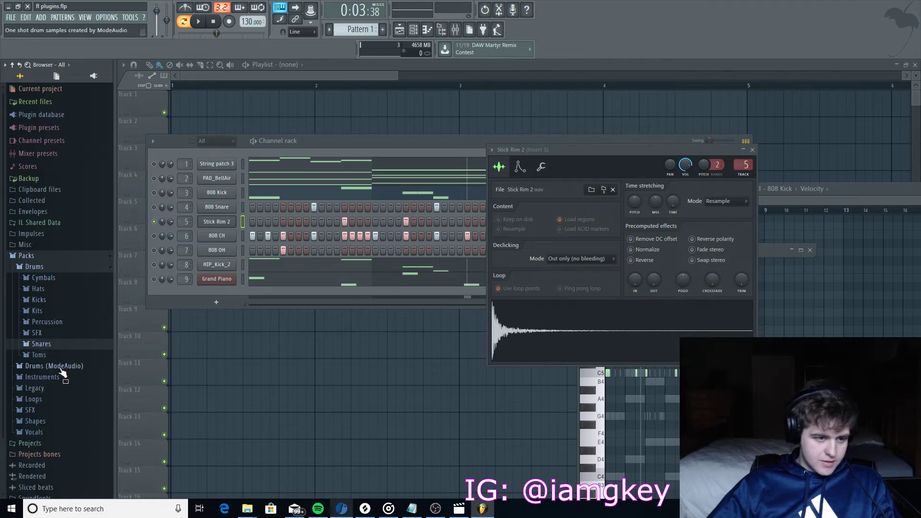
{"action": "left_click", "coordinate": [41, 343]}
{"action": "scroll", "coordinate": [69, 332], "scroll_direction": "down", "scroll_amount": 15}
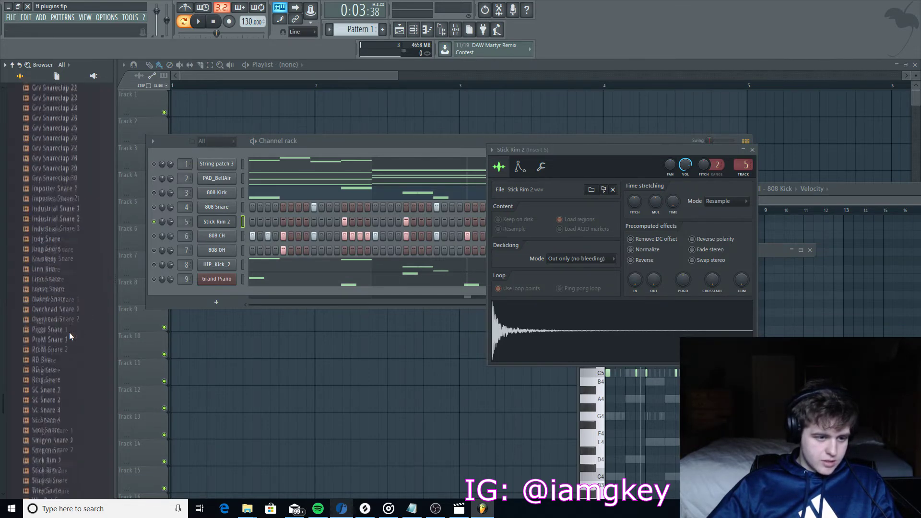
{"action": "left_click", "coordinate": [55, 326]}
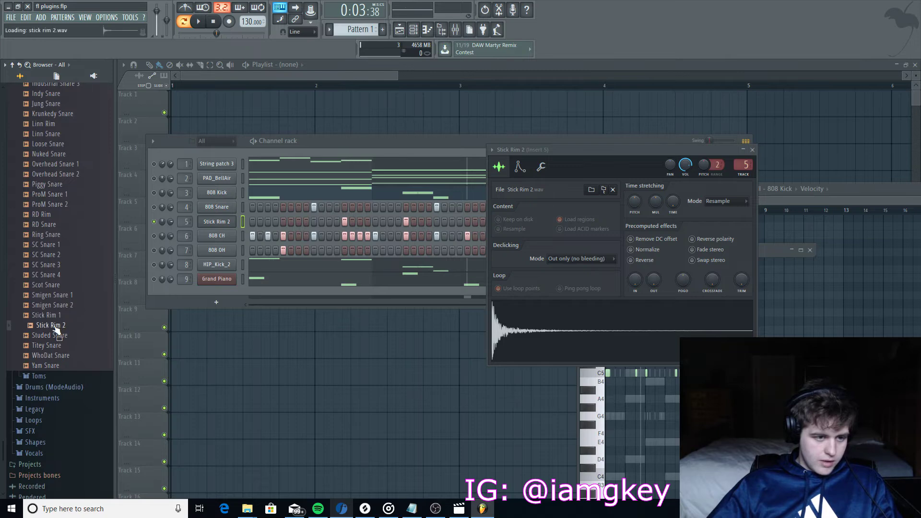
Leave the Snares folder, preview Percussion samples such as 909 Clav, and collapse the Percussion folder
{"action": "left_click", "coordinate": [54, 254]}
{"action": "scroll", "coordinate": [53, 253], "scroll_direction": "up", "scroll_amount": 8}
{"action": "left_click", "coordinate": [51, 252]}
{"action": "scroll", "coordinate": [52, 252], "scroll_direction": "up", "scroll_amount": 6}
{"action": "left_click", "coordinate": [52, 254]}
{"action": "scroll", "coordinate": [53, 230], "scroll_direction": "up", "scroll_amount": 2}
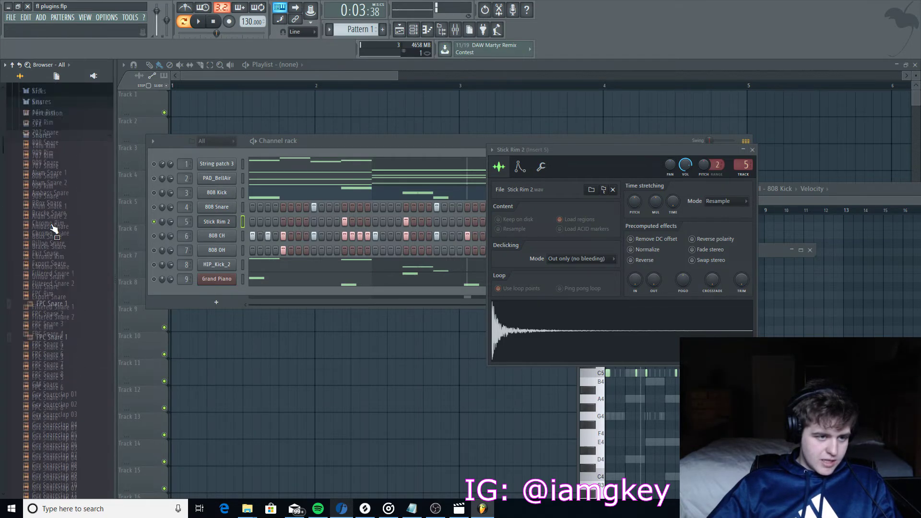
{"action": "scroll", "coordinate": [54, 229], "scroll_direction": "up", "scroll_amount": 5}
{"action": "left_click", "coordinate": [53, 283]}
{"action": "left_click", "coordinate": [43, 273]}
{"action": "left_click", "coordinate": [66, 343]}
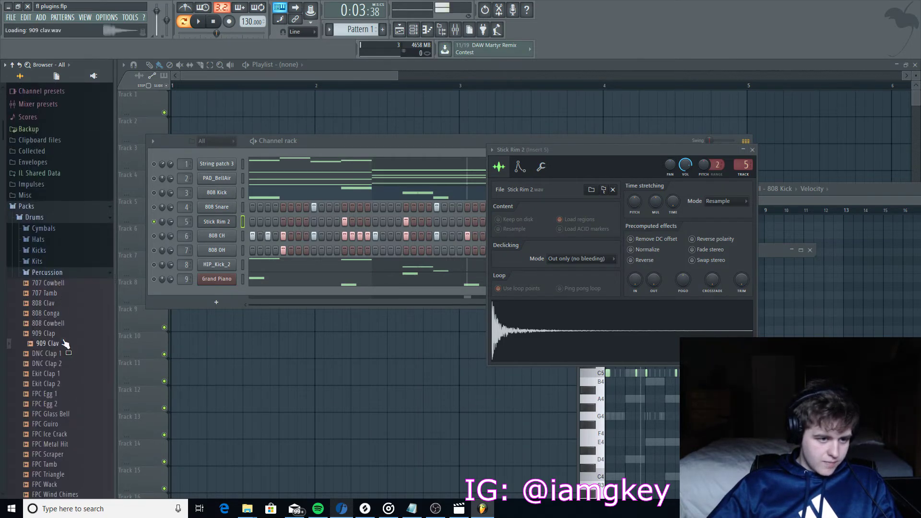
{"action": "scroll", "coordinate": [66, 341], "scroll_direction": "down", "scroll_amount": 6}
{"action": "left_click", "coordinate": [65, 414]}
{"action": "scroll", "coordinate": [60, 378], "scroll_direction": "up", "scroll_amount": 8}
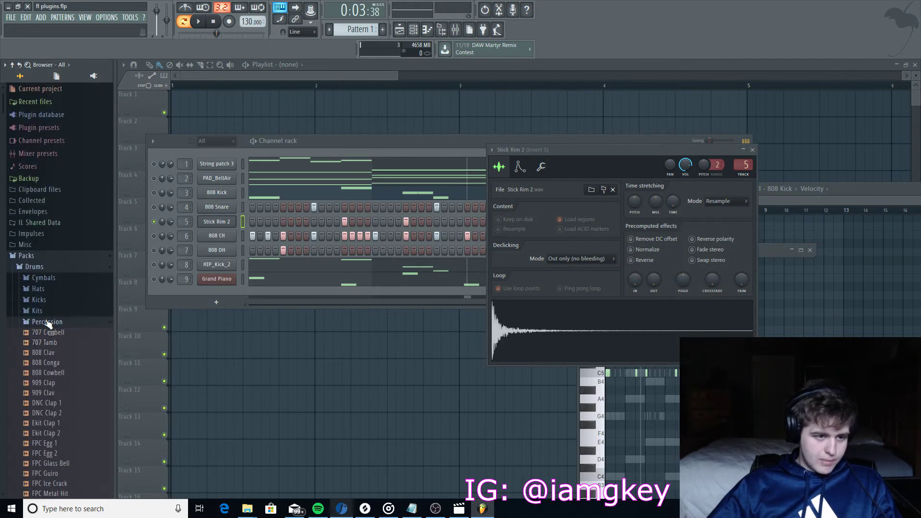
{"action": "left_click", "coordinate": [49, 321]}
Play the pattern with the first five channels active and view mixer insert 5 for Stick Rim 2
{"action": "key", "text": "Escape"}
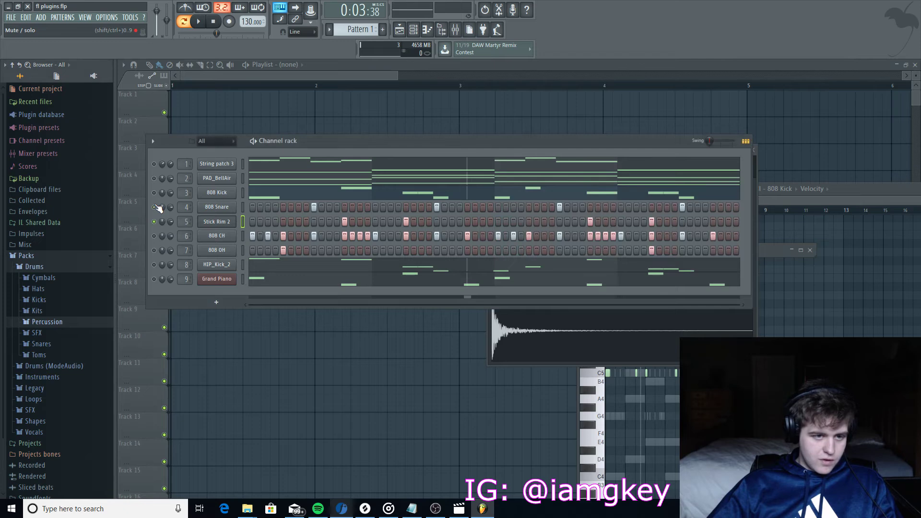
{"action": "key", "text": "space"}
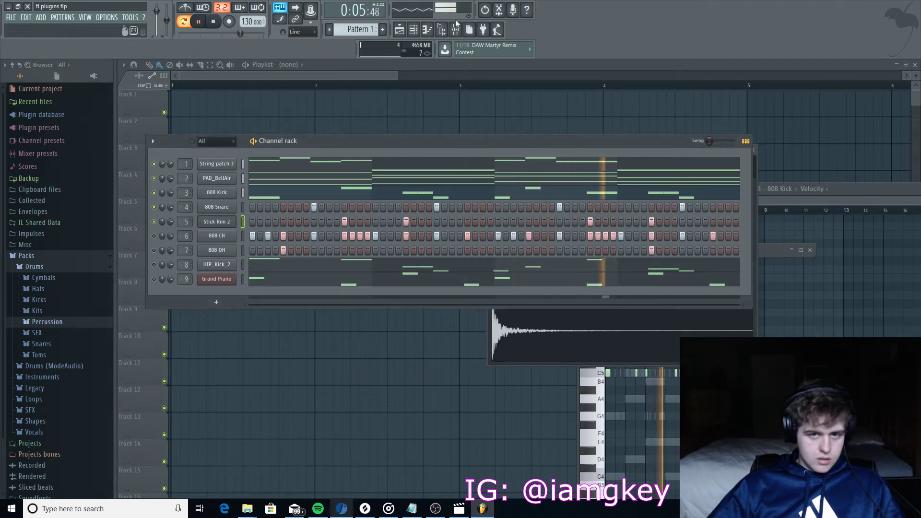
{"action": "left_click", "coordinate": [751, 249]}
{"action": "double_click", "coordinate": [752, 249]}
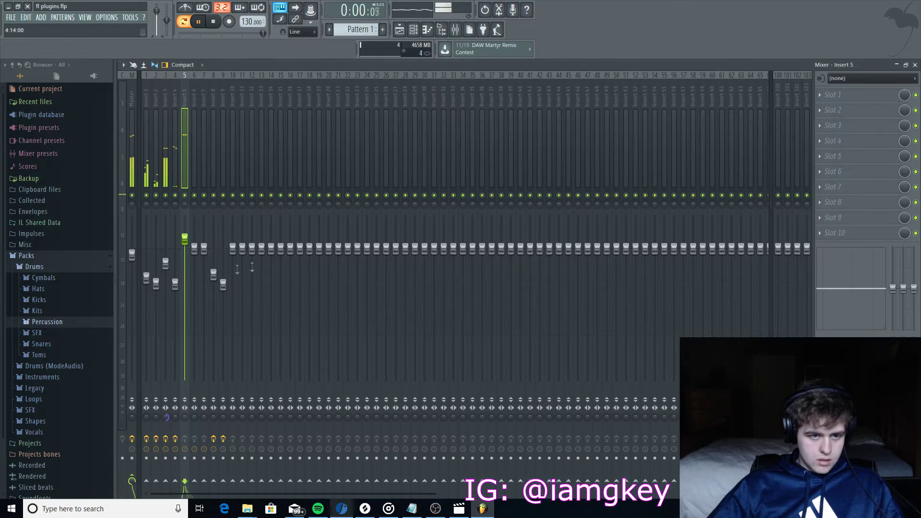
Add Fruity Reeverb 2 to the first slot of mixer insert 5 and lower the insert's volume
{"action": "left_click", "coordinate": [834, 94]}
{"action": "left_click", "coordinate": [786, 264]}
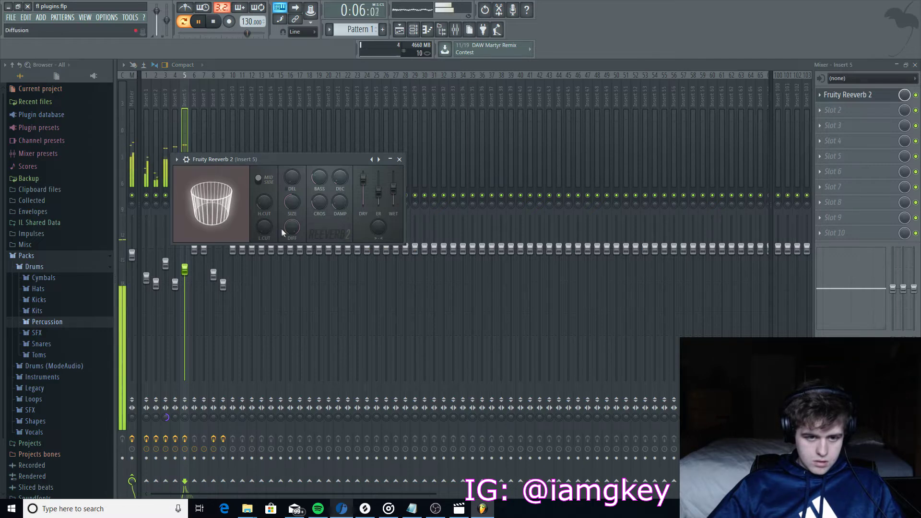
{"action": "left_click", "coordinate": [398, 160]}
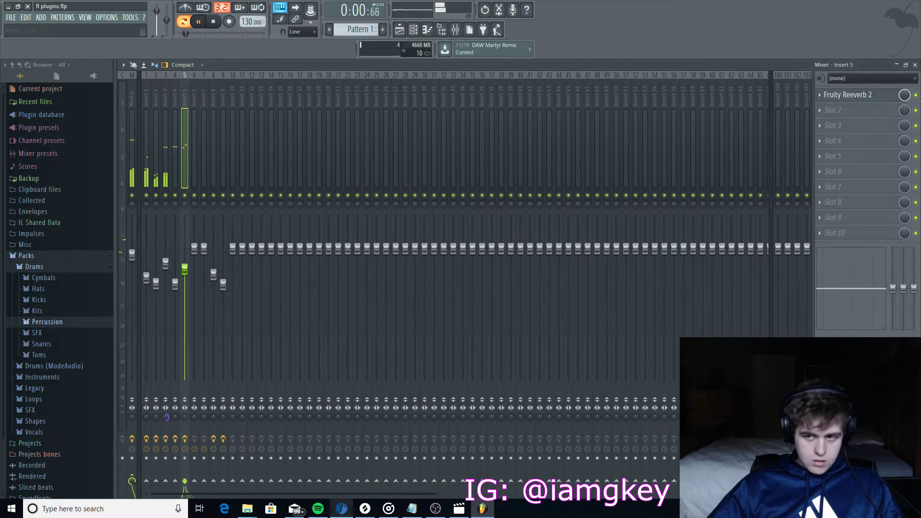
{"action": "left_click", "coordinate": [895, 65]}
{"action": "key", "text": "space"}
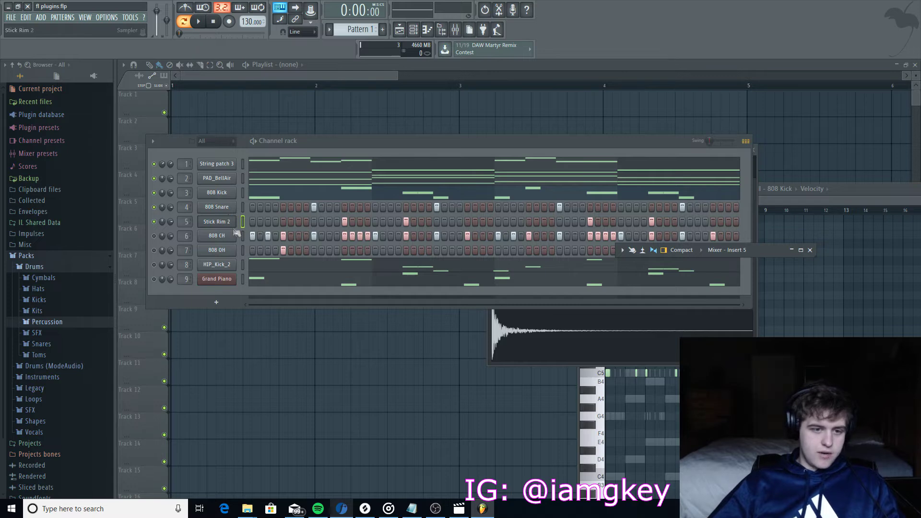
Unmute the 808 CH channel and preview samples such as 808 OH, Glotch CH and Ekit 6 Hat in the Hats folder
{"action": "left_click", "coordinate": [159, 240]}
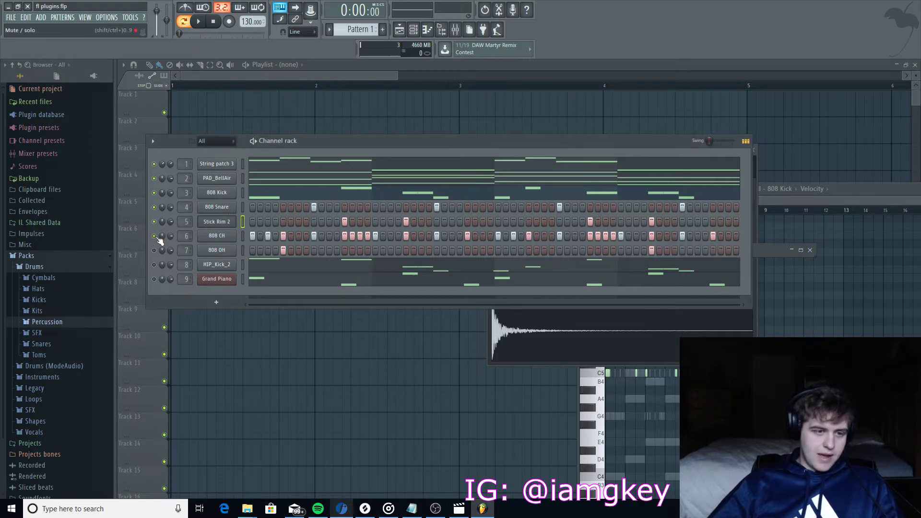
{"action": "left_click", "coordinate": [55, 289]}
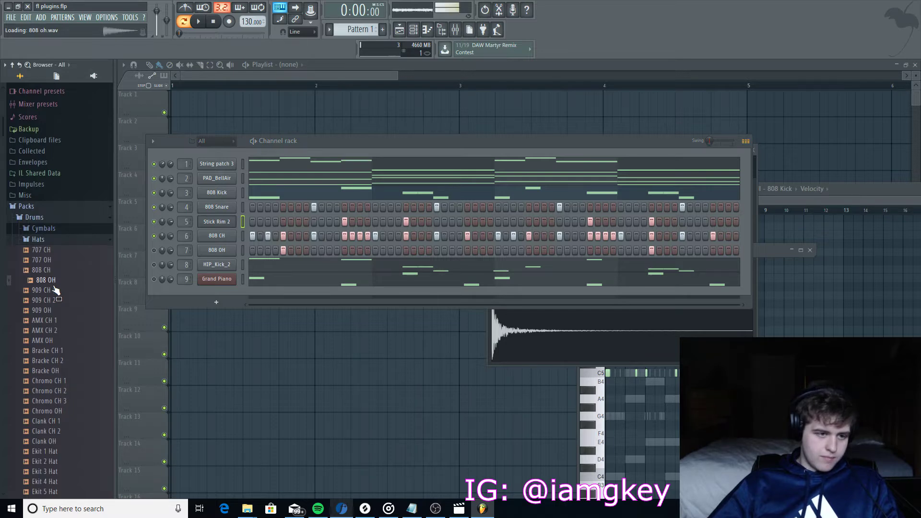
{"action": "left_click", "coordinate": [59, 350]}
{"action": "left_click", "coordinate": [62, 402]}
{"action": "scroll", "coordinate": [62, 408], "scroll_direction": "down", "scroll_amount": 6}
{"action": "left_click", "coordinate": [49, 371]}
{"action": "left_click", "coordinate": [54, 342]}
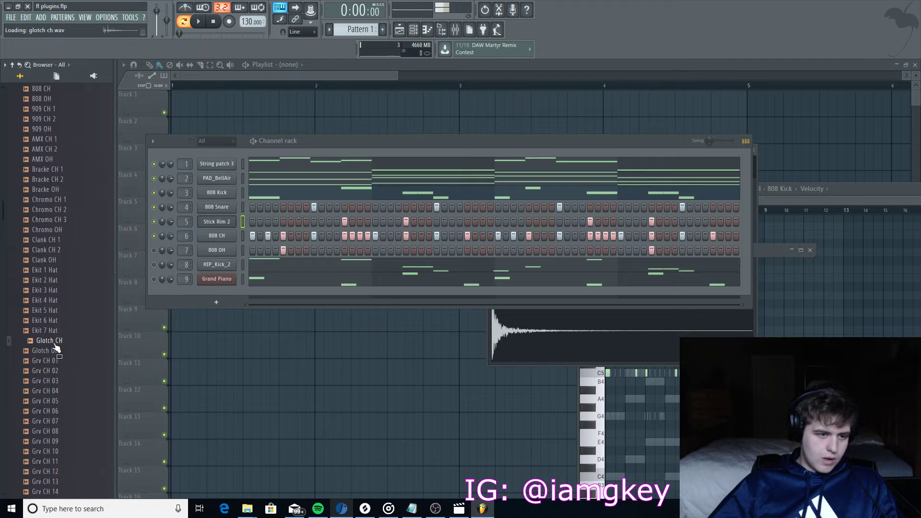
{"action": "left_click", "coordinate": [51, 321]}
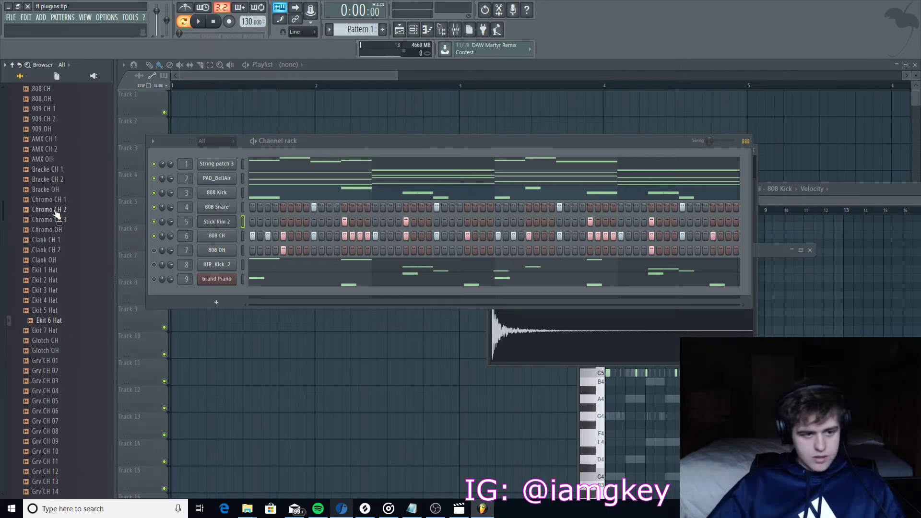
{"action": "scroll", "coordinate": [56, 214], "scroll_direction": "up", "scroll_amount": 10}
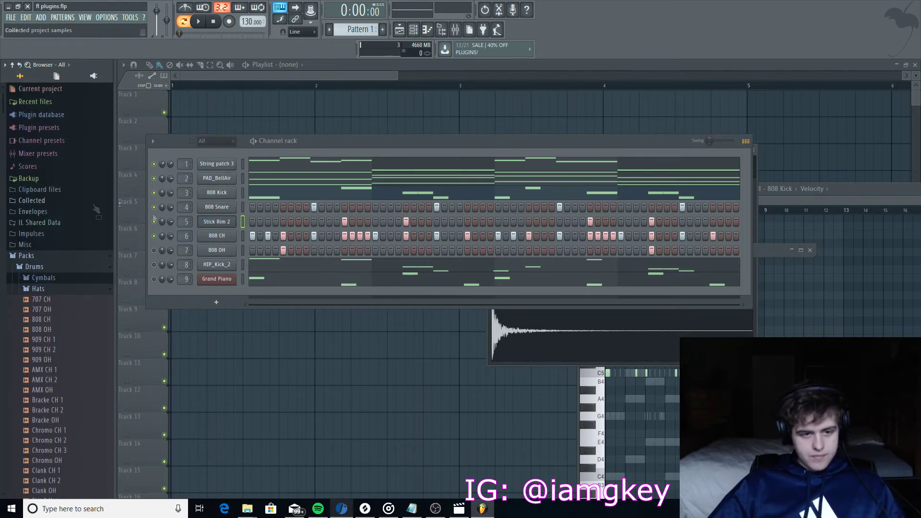
Examine the 808 CH hi-hat notes in a maximized, zoomed-in piano roll and play the pattern
{"action": "right_click", "coordinate": [223, 240]}
{"action": "left_click", "coordinate": [251, 237]}
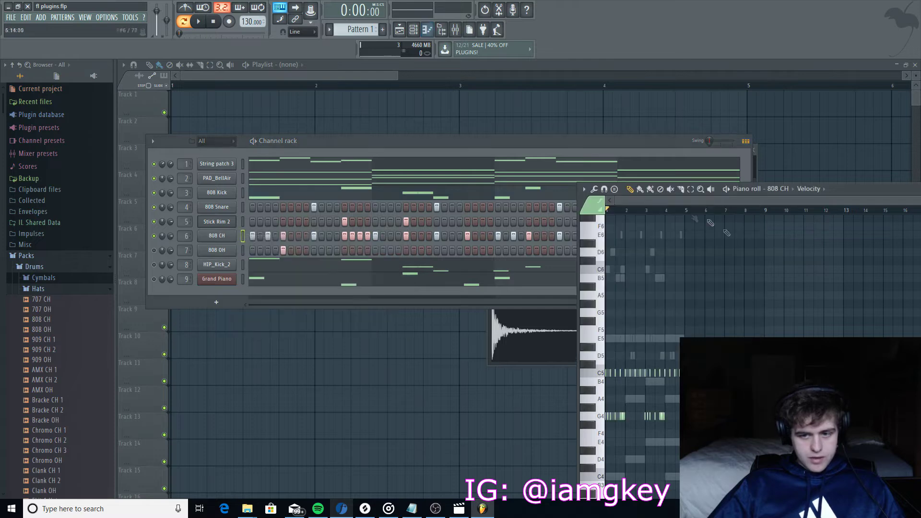
{"action": "left_click_drag", "start_coordinate": [860, 192], "coordinate": [297, 175]}
{"action": "left_click", "coordinate": [806, 172]}
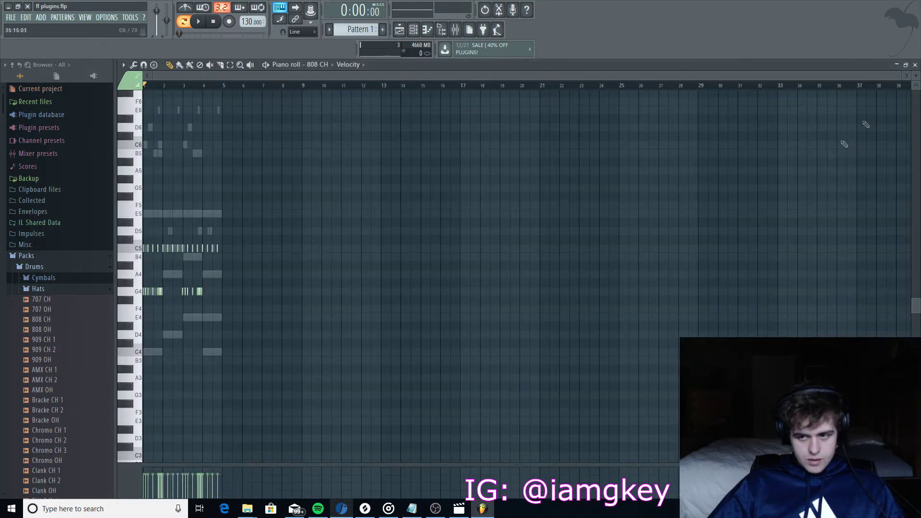
{"action": "left_click_drag", "start_coordinate": [902, 76], "coordinate": [520, 76]}
{"action": "key", "text": "space"}
{"action": "key", "text": "space"}
{"action": "left_click", "coordinate": [896, 65]}
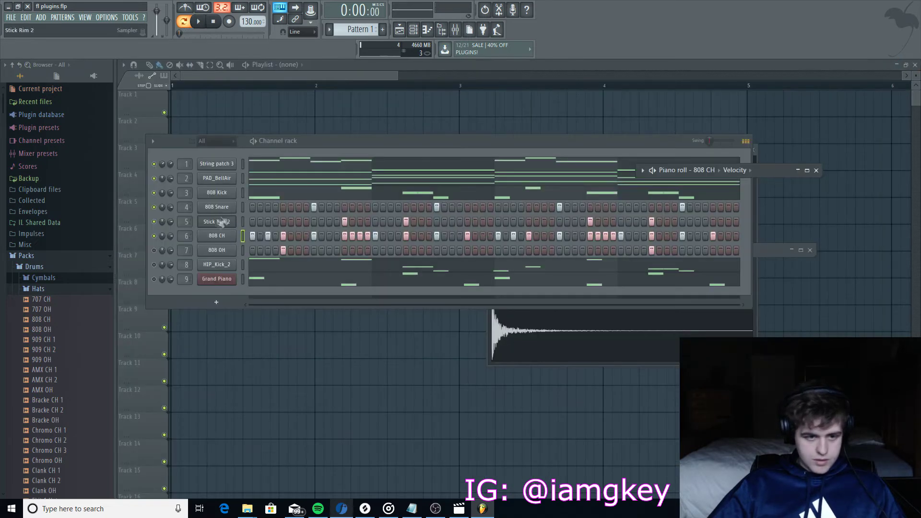
Solo the 808 CH channel and listen to it while following its notes in the piano roll
{"action": "right_click", "coordinate": [154, 236]}
{"action": "left_click", "coordinate": [173, 240]}
{"action": "key", "text": "space"}
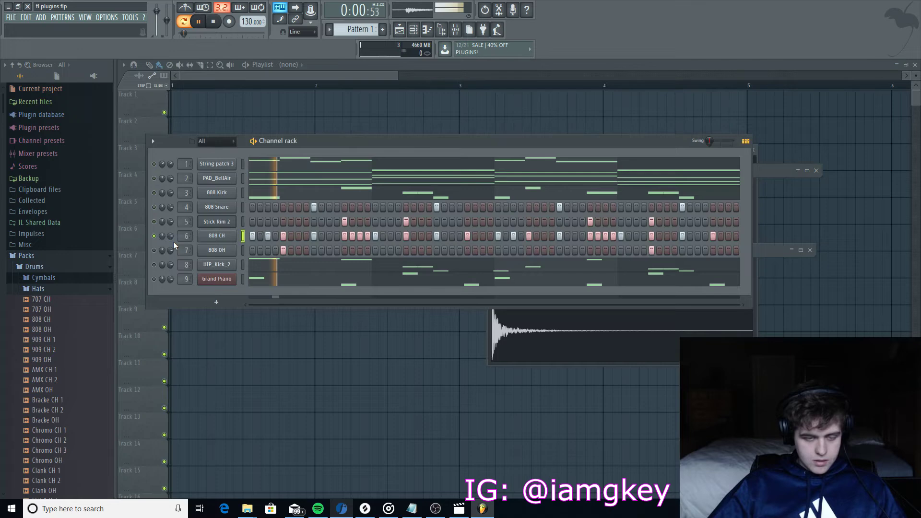
{"action": "right_click", "coordinate": [225, 237]}
{"action": "left_click", "coordinate": [250, 237]}
{"action": "right_click", "coordinate": [228, 238]}
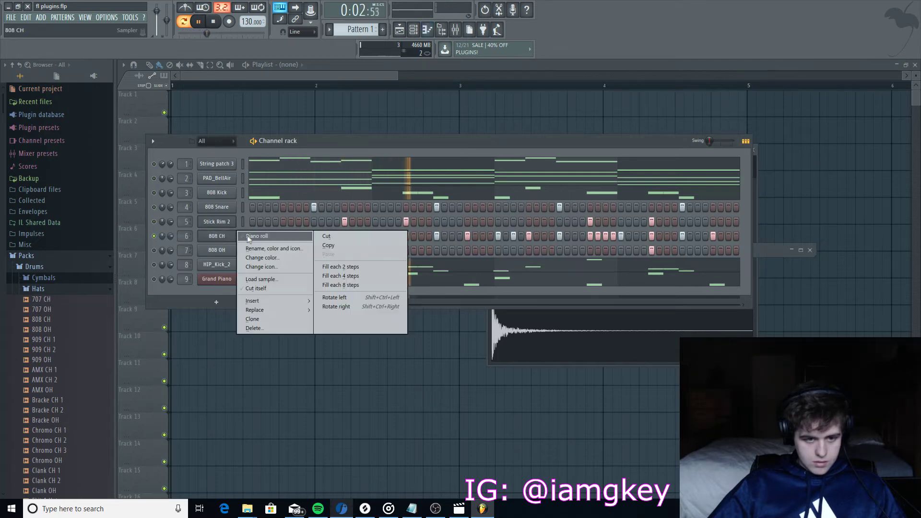
{"action": "left_click", "coordinate": [250, 236]}
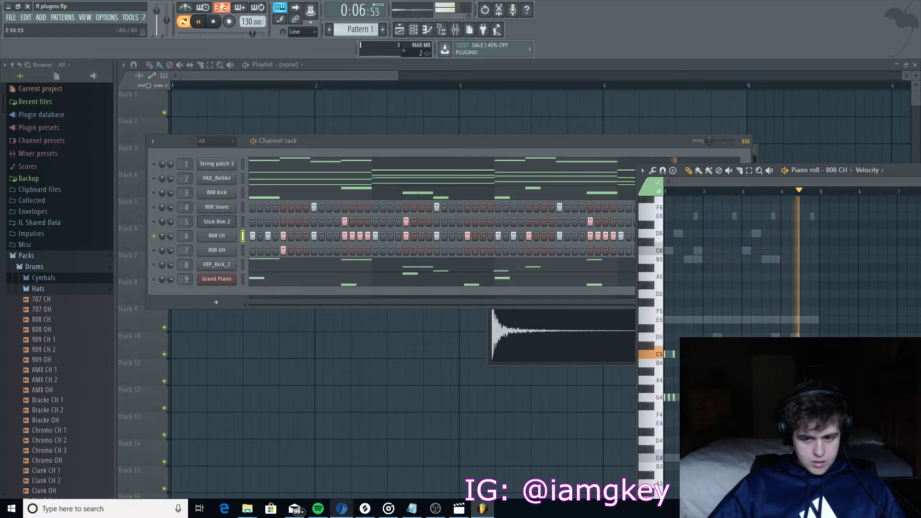
{"action": "key", "text": "space"}
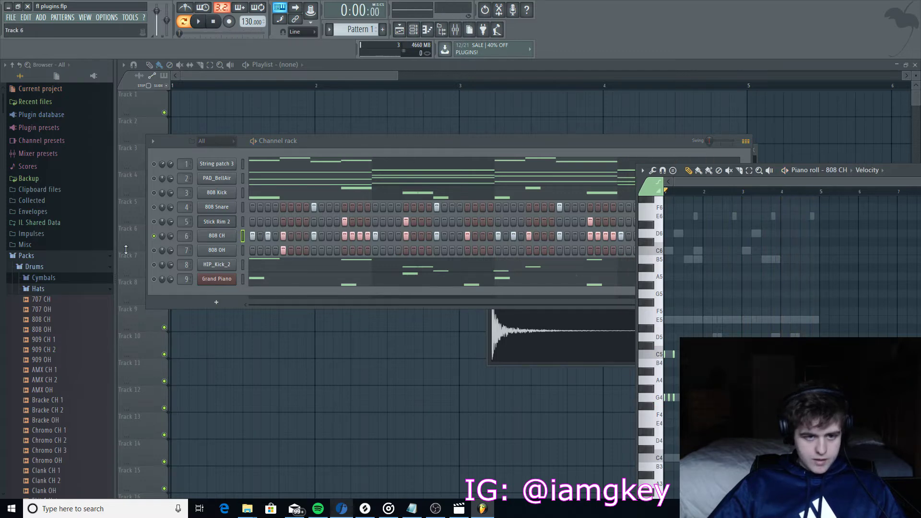
Restore the other channels from the 808 CH solo and play the pattern with 808 OH unmuted as well
{"action": "right_click", "coordinate": [156, 238]}
{"action": "left_click", "coordinate": [186, 242]}
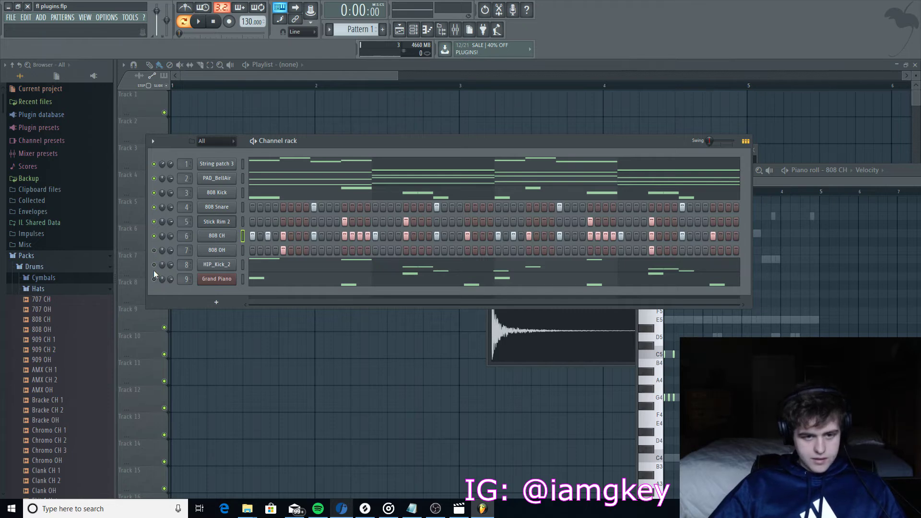
{"action": "key", "text": "space"}
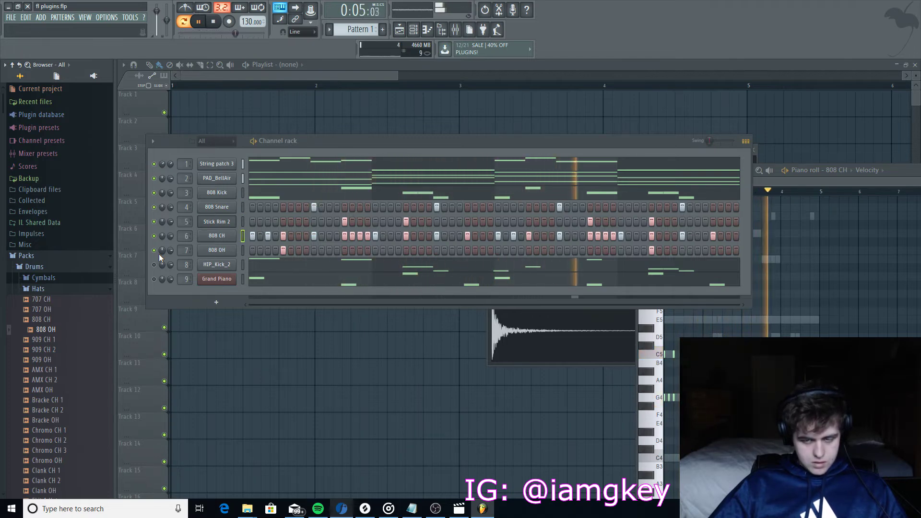
{"action": "key", "text": "space"}
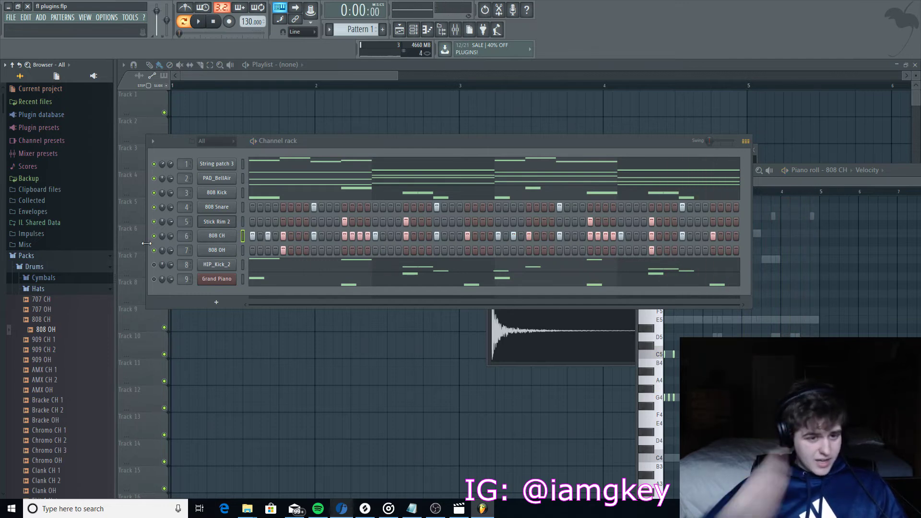
Unmute HIP_Kick_2 and preview the HIP_Kick samples in the Legacy drums' HipHop folder
{"action": "left_click", "coordinate": [88, 289]}
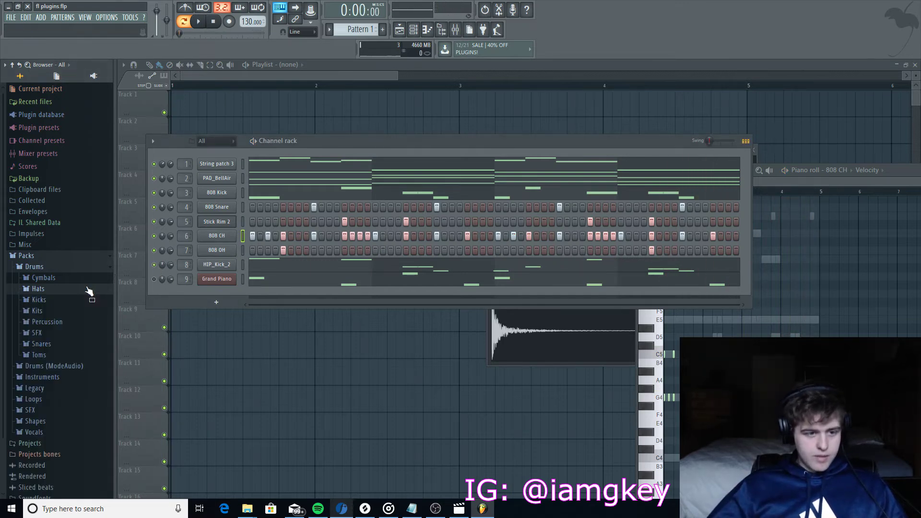
{"action": "scroll", "coordinate": [81, 339], "scroll_direction": "down", "scroll_amount": 2}
{"action": "left_click", "coordinate": [50, 348]}
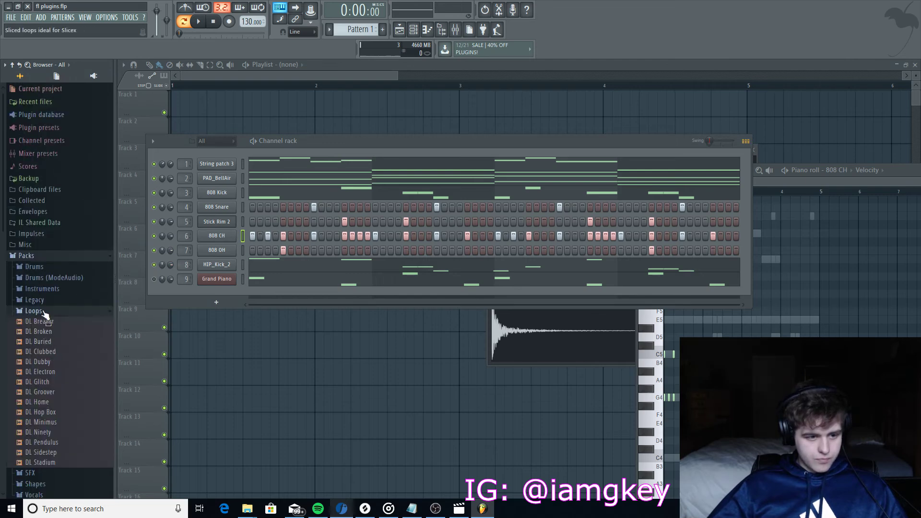
{"action": "left_click", "coordinate": [43, 311]}
{"action": "left_click", "coordinate": [36, 300]}
{"action": "left_click", "coordinate": [67, 312]}
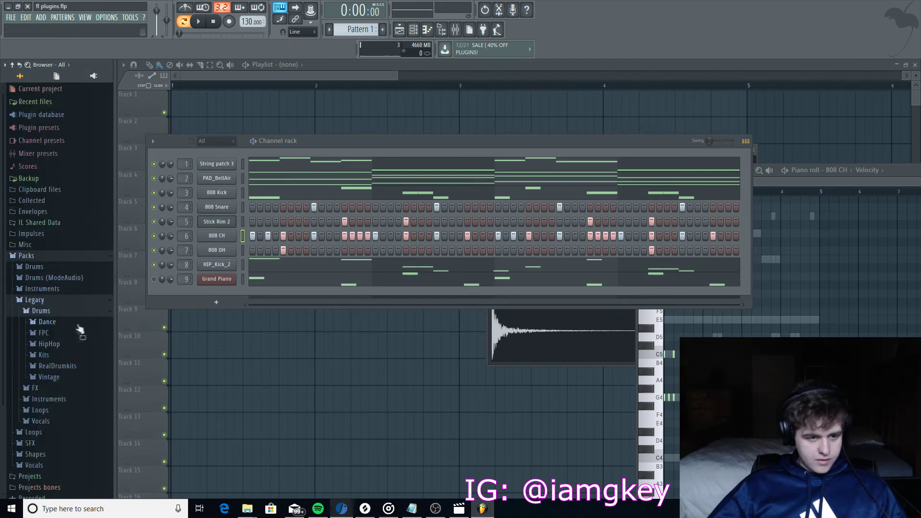
{"action": "left_click", "coordinate": [72, 344]}
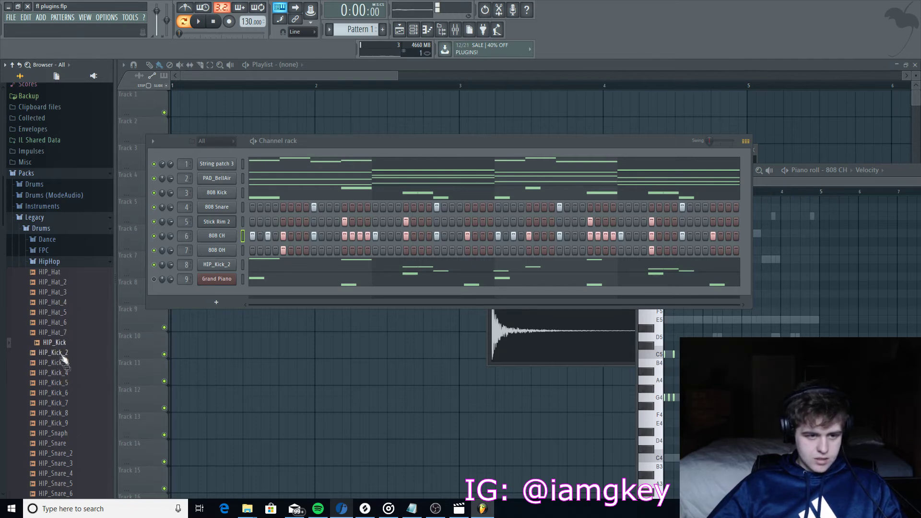
{"action": "left_click", "coordinate": [73, 414]}
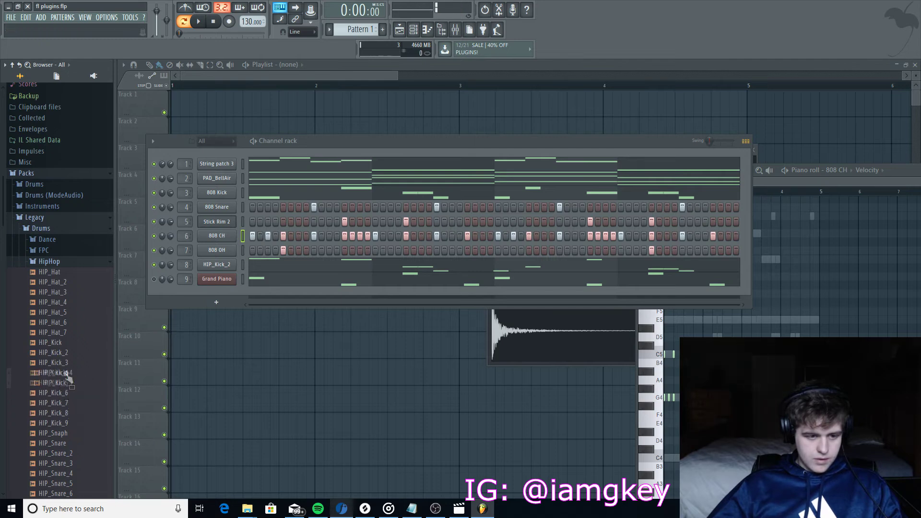
{"action": "left_click", "coordinate": [66, 355]}
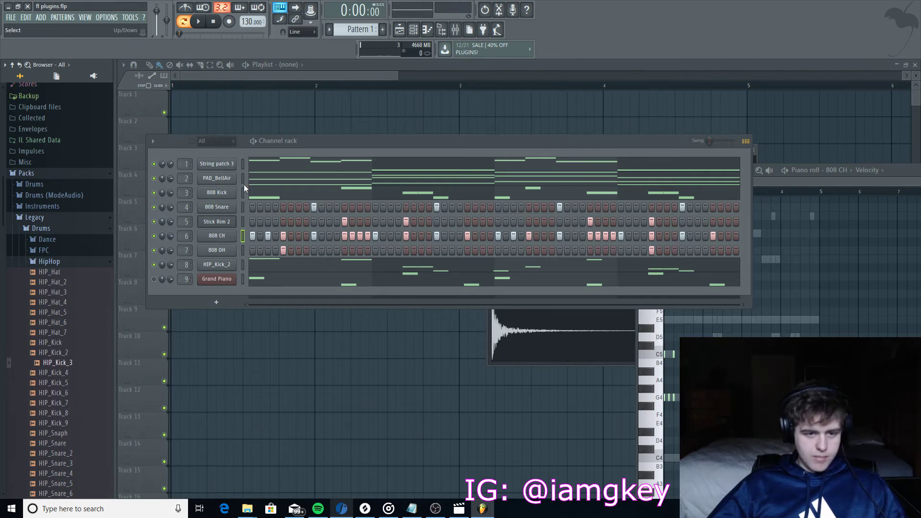
Play the pattern and adjust the volume of mixer insert 8
{"action": "key", "text": "space"}
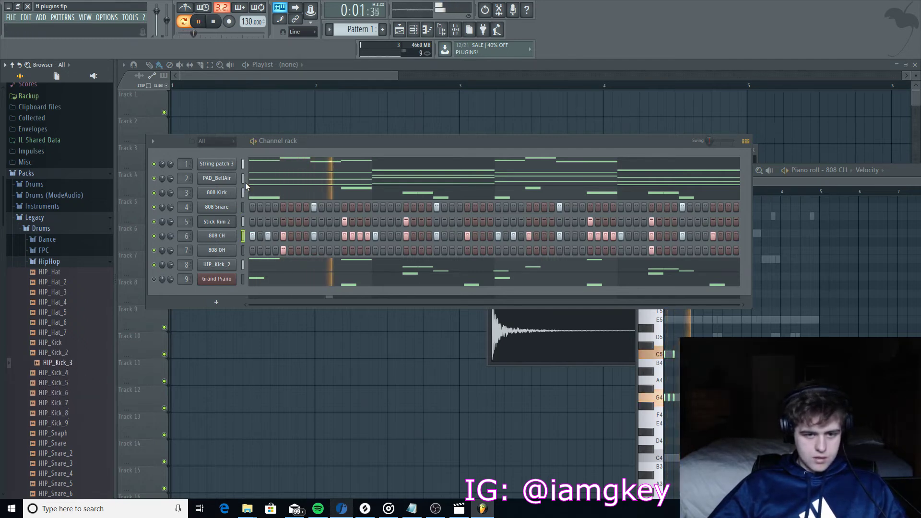
{"action": "left_click", "coordinate": [455, 30]}
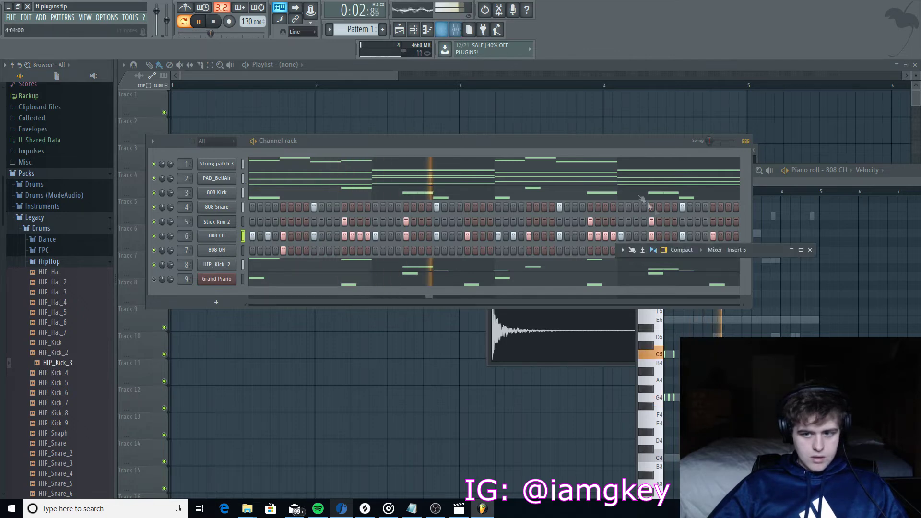
{"action": "double_click", "coordinate": [751, 252]}
{"action": "left_click", "coordinate": [213, 167]}
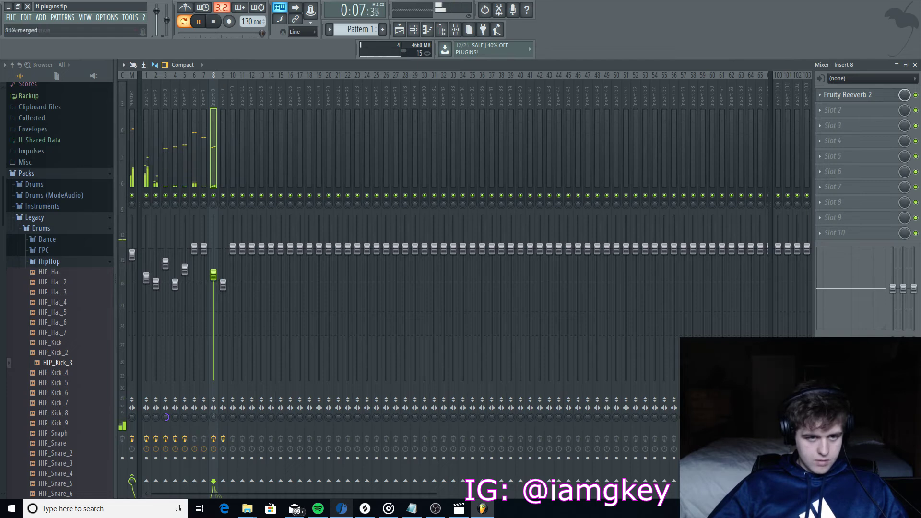
{"action": "left_click_drag", "start_coordinate": [214, 274], "coordinate": [213, 235]}
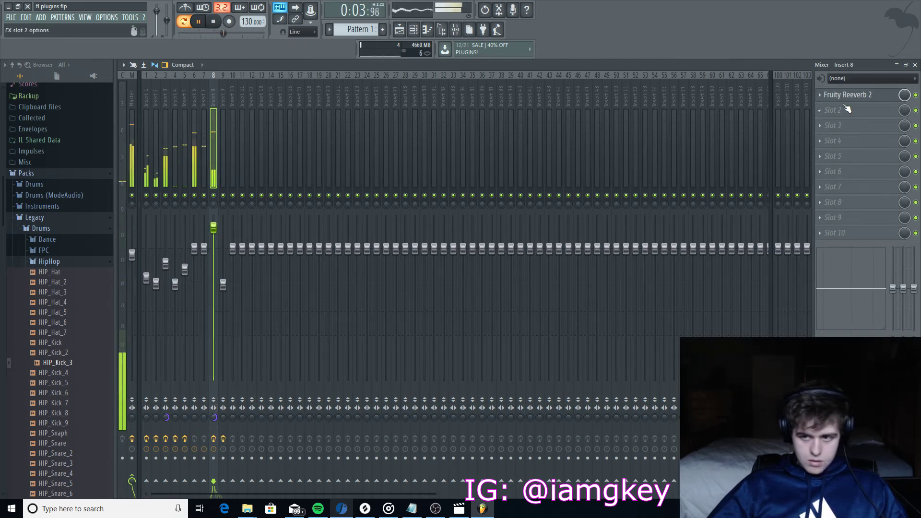
{"action": "left_click_drag", "start_coordinate": [213, 247], "coordinate": [213, 268]}
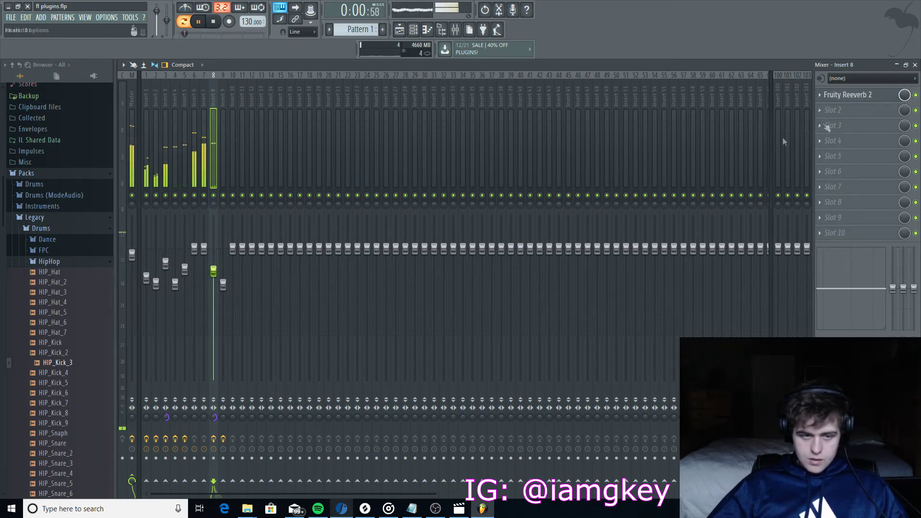
Route the HIP_Kick_2 channel to mixer insert 10 and raise that insert's volume
{"action": "left_click", "coordinate": [229, 156]}
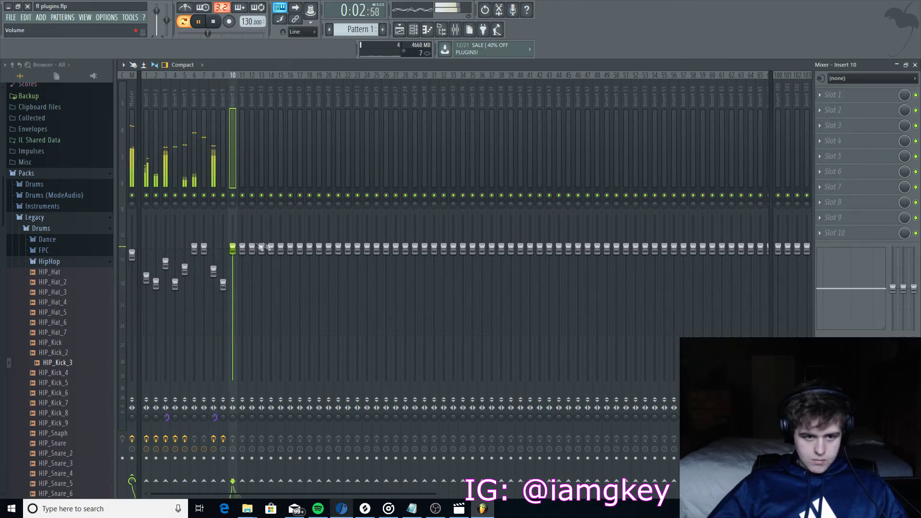
{"action": "left_click", "coordinate": [896, 64]}
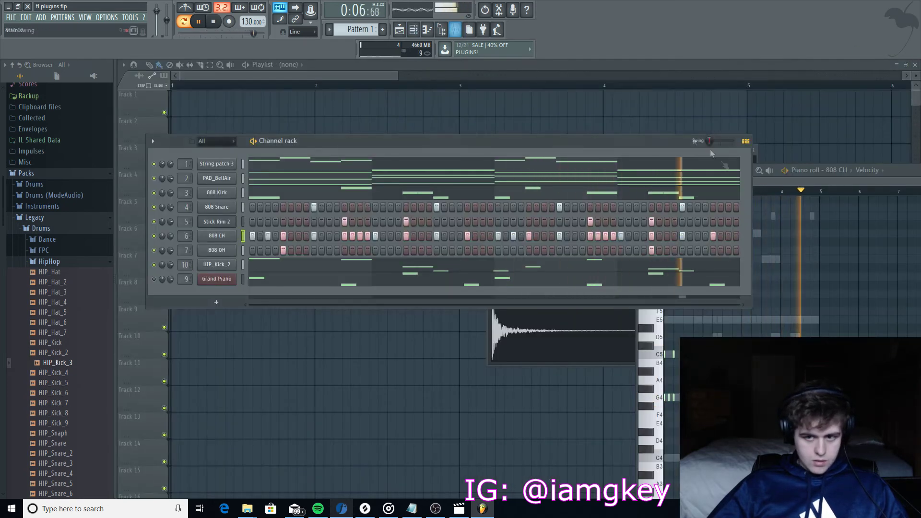
{"action": "double_click", "coordinate": [772, 248]}
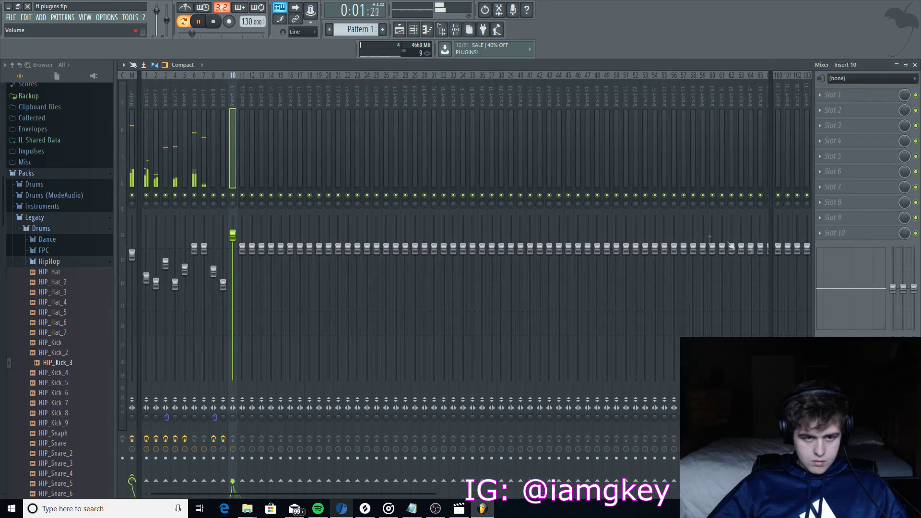
Add Fruity parametric EQ 2 to the first slot of insert 10 and cut the lowest frequencies with band 1
{"action": "left_click", "coordinate": [836, 94]}
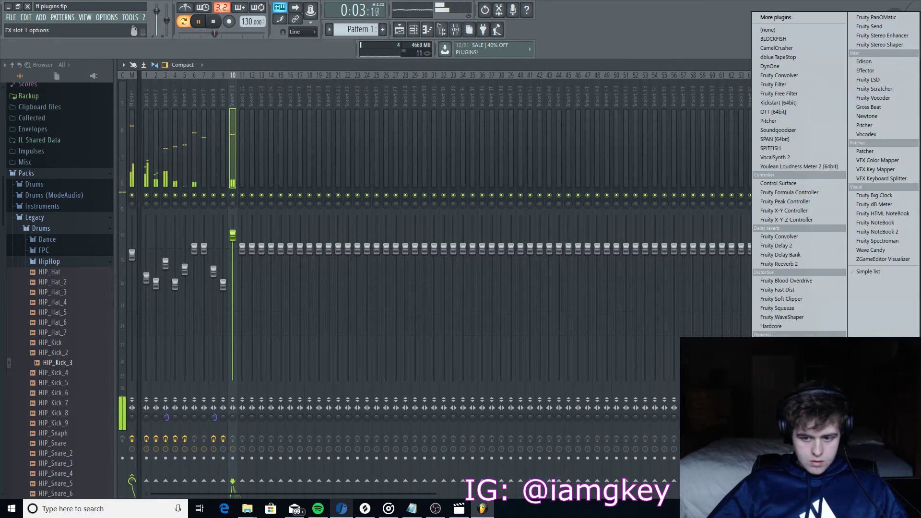
{"action": "left_click", "coordinate": [836, 93]}
{"action": "left_click_drag", "start_coordinate": [249, 272], "coordinate": [234, 302]}
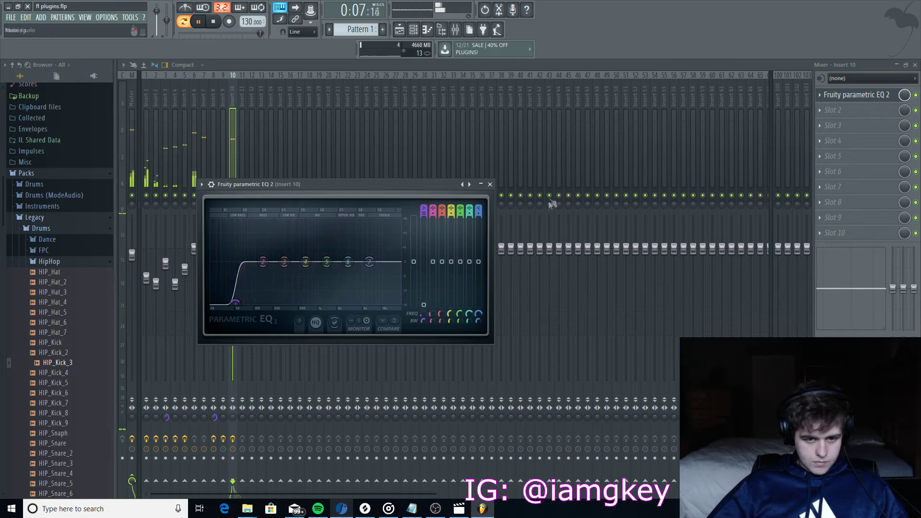
{"action": "left_click", "coordinate": [489, 185]}
Add Fruity soft clipper to the second effect slot of mixer insert 10 and set its post level to about 94%
{"action": "left_click", "coordinate": [840, 112]}
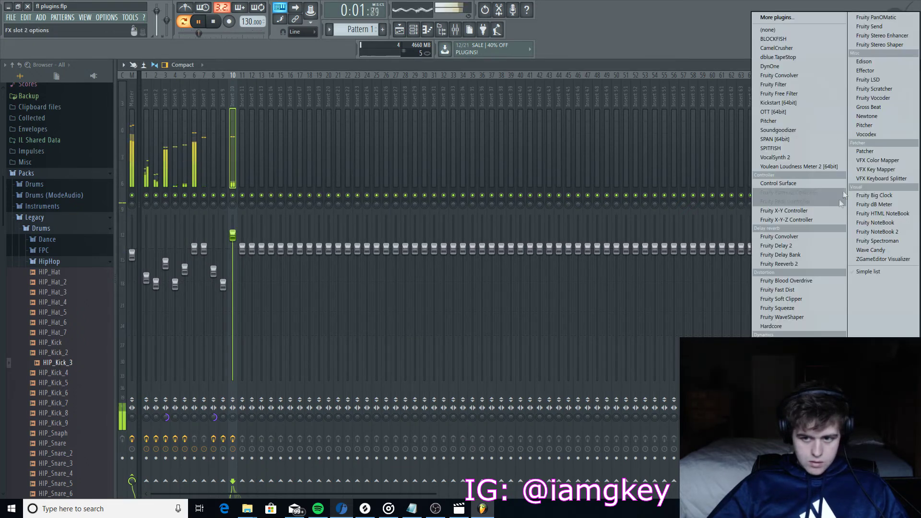
{"action": "left_click", "coordinate": [796, 330]}
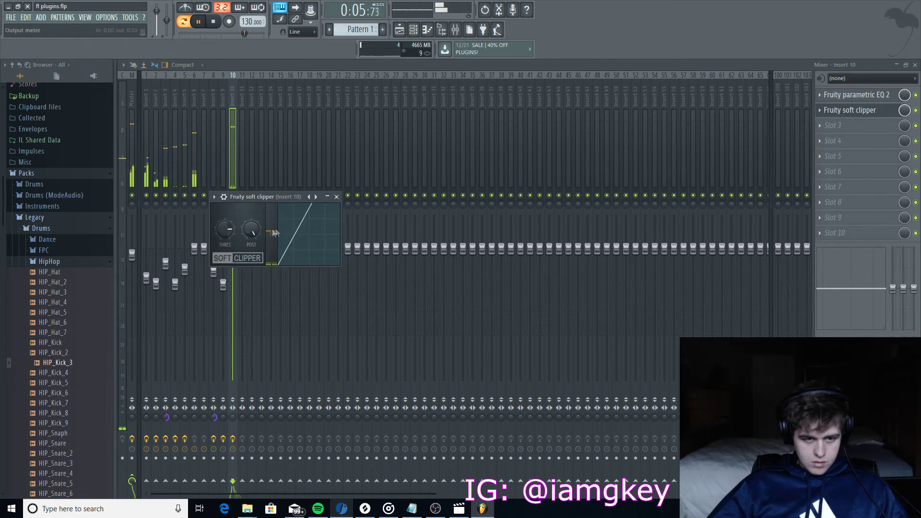
{"action": "left_click_drag", "start_coordinate": [255, 230], "coordinate": [255, 232]}
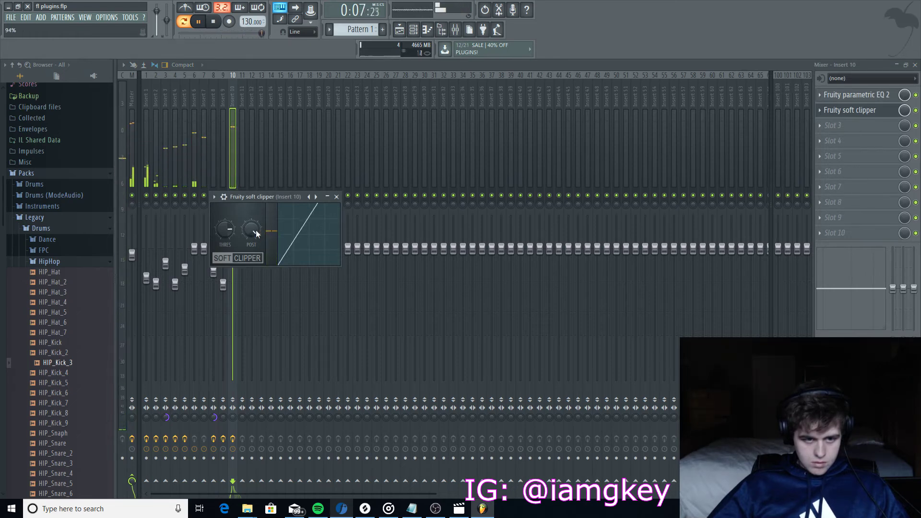
{"action": "left_click", "coordinate": [336, 196]}
Boost the low mids around 280 Hz with band 4 of the Fruity parametric EQ 2 on insert 10
{"action": "left_click", "coordinate": [837, 95]}
{"action": "left_click_drag", "start_coordinate": [306, 262], "coordinate": [299, 249]}
{"action": "mouse_move", "coordinate": [299, 248]}
{"action": "left_mouse_down"}
{"action": "mouse_move", "coordinate": [270, 249]}
{"action": "mouse_move", "coordinate": [283, 248]}
{"action": "left_mouse_up"}
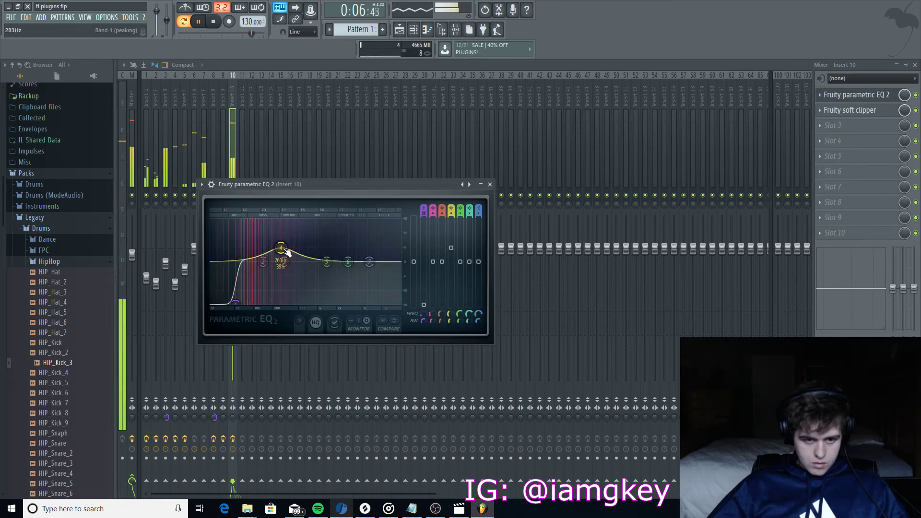
{"action": "left_click", "coordinate": [490, 184]}
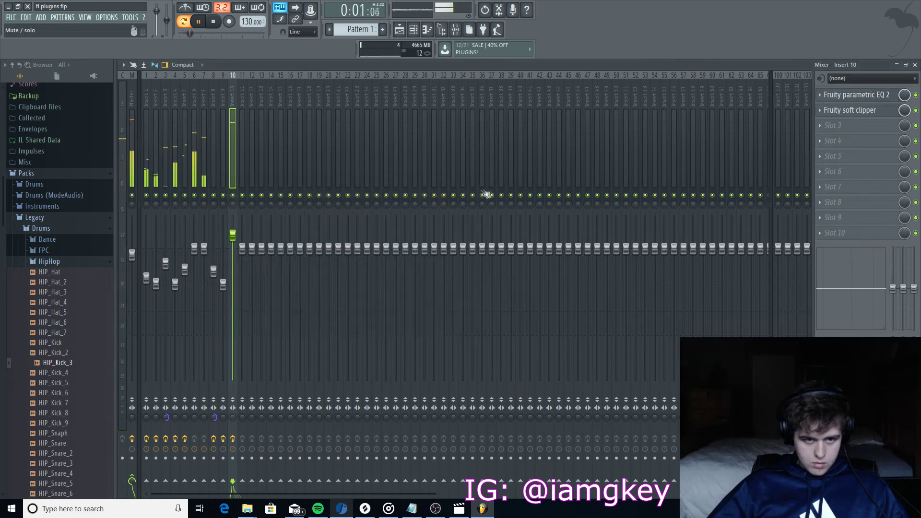
Return to the channel rack, solo the Grand Piano channel and listen to its part of the pattern
{"action": "key", "text": "space"}
{"action": "left_click", "coordinate": [904, 66]}
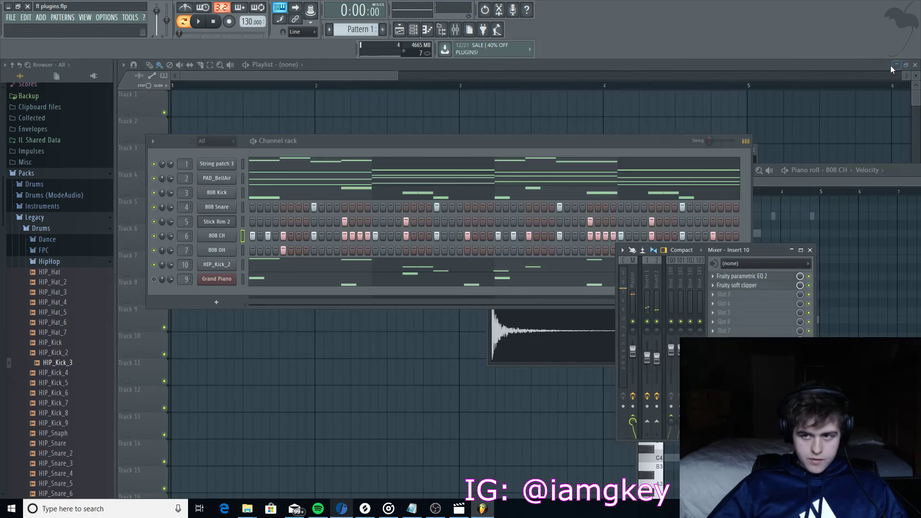
{"action": "left_click_drag", "start_coordinate": [458, 152], "coordinate": [462, 130]}
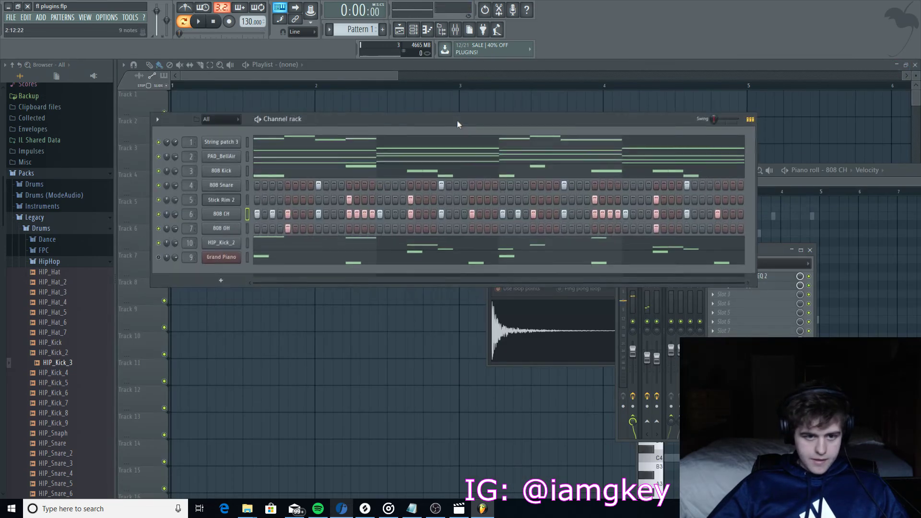
{"action": "right_click", "coordinate": [160, 257]}
{"action": "left_click", "coordinate": [174, 264]}
{"action": "key", "text": "space"}
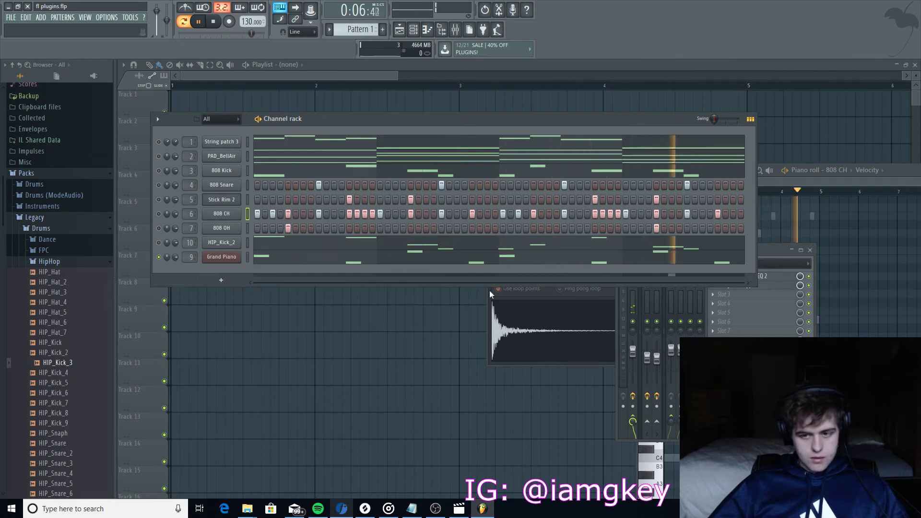
{"action": "key", "text": "space"}
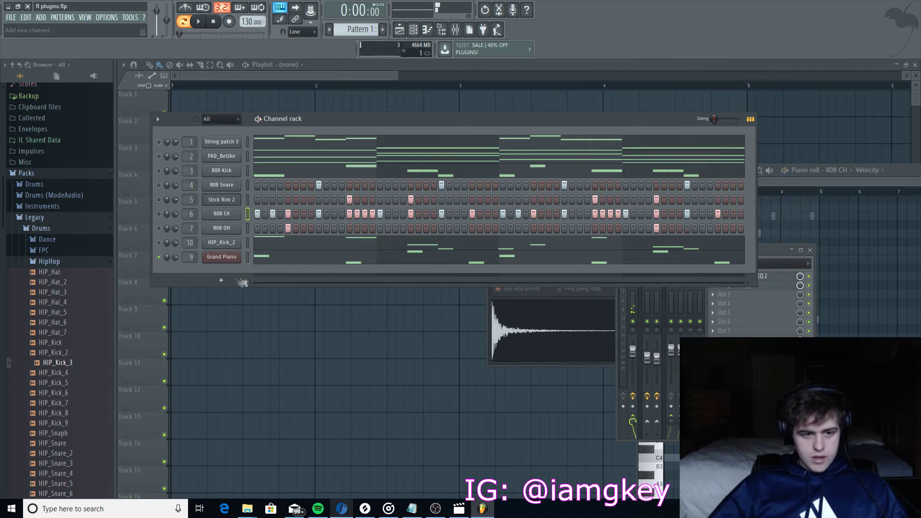
Turn off solo on the Grand Piano channel and play the full pattern
{"action": "right_click", "coordinate": [160, 257]}
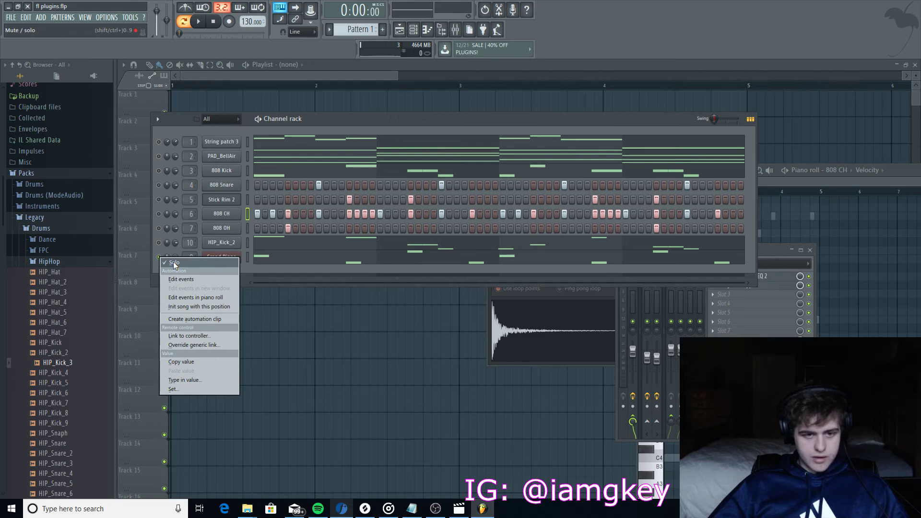
{"action": "left_click", "coordinate": [173, 263]}
{"action": "key", "text": "space"}
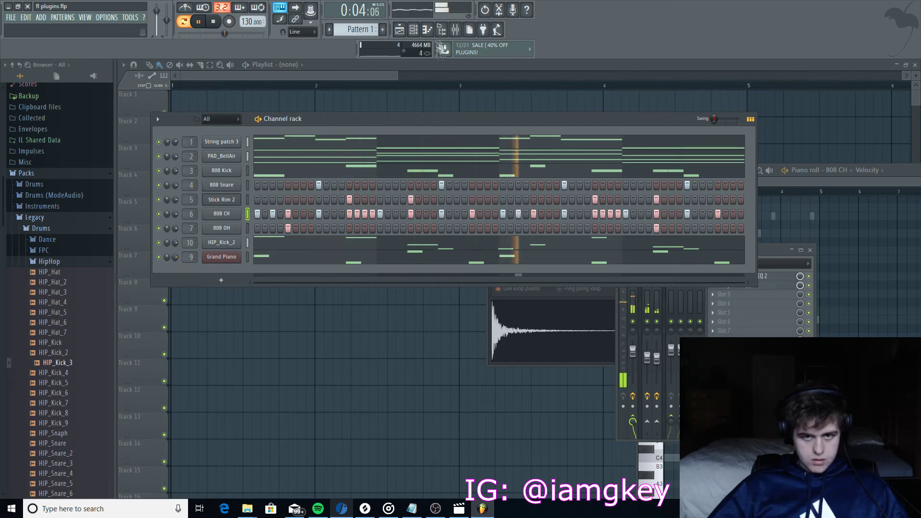
Lower the volume of mixer insert 9 to 58% (-10.5 dB), return to the channel rack and stop playback
{"action": "left_click", "coordinate": [668, 303]}
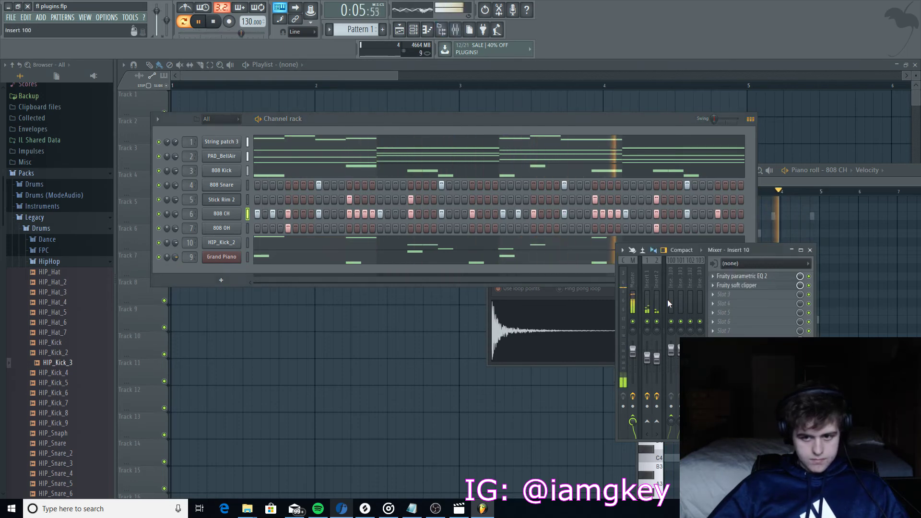
{"action": "left_click", "coordinate": [800, 250]}
{"action": "left_click_drag", "start_coordinate": [223, 285], "coordinate": [223, 304]}
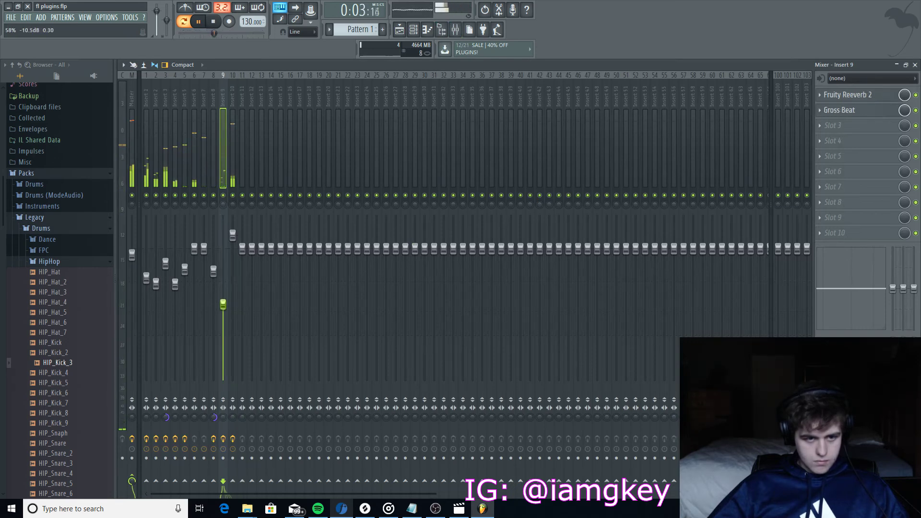
{"action": "left_click", "coordinate": [896, 66]}
{"action": "key", "text": "space"}
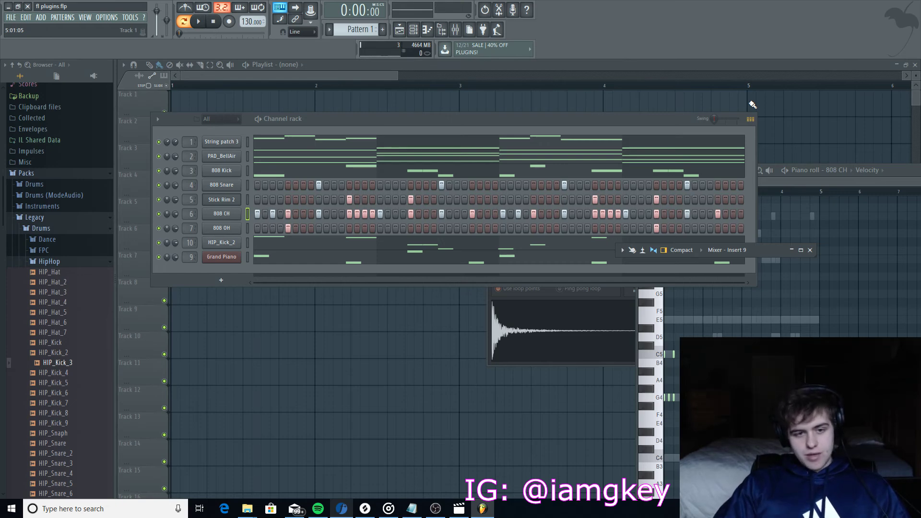
Play through the complete pattern once more and collapse the HipHop folder in the sample browser
{"action": "key", "text": "space"}
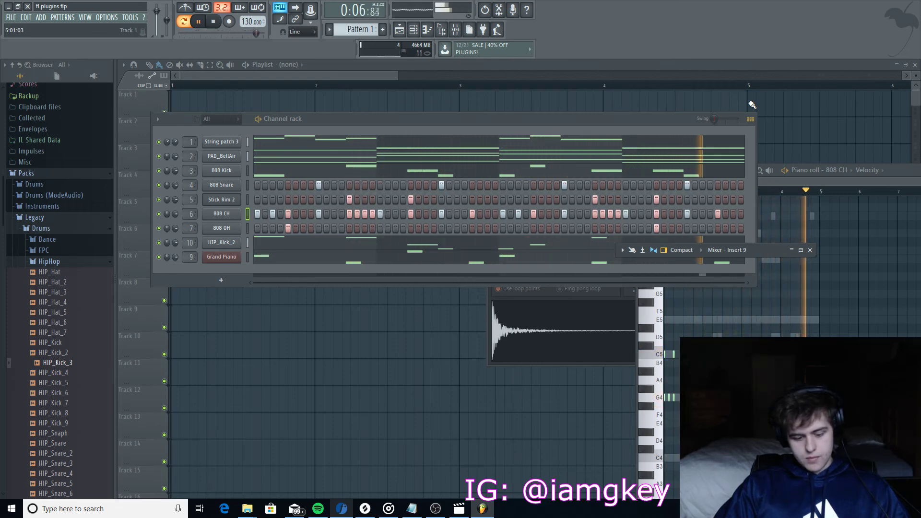
{"action": "key", "text": "space"}
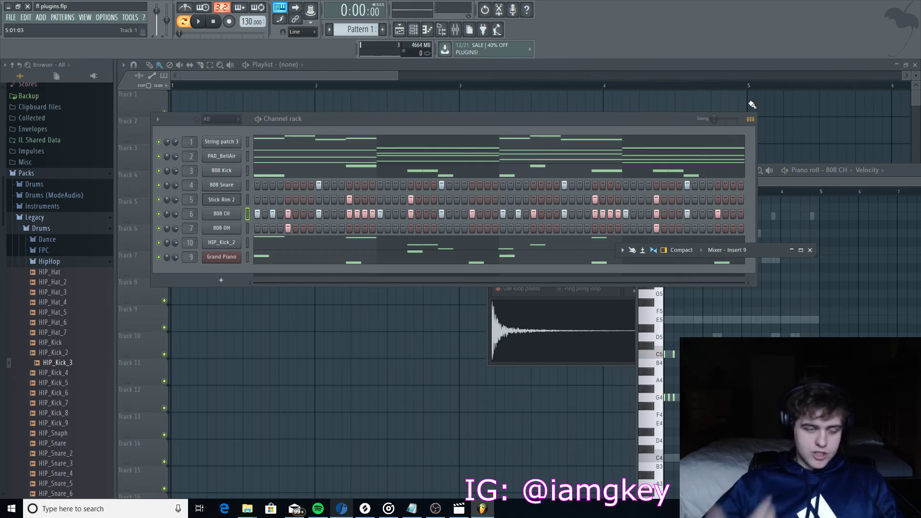
{"action": "left_click", "coordinate": [80, 262]}
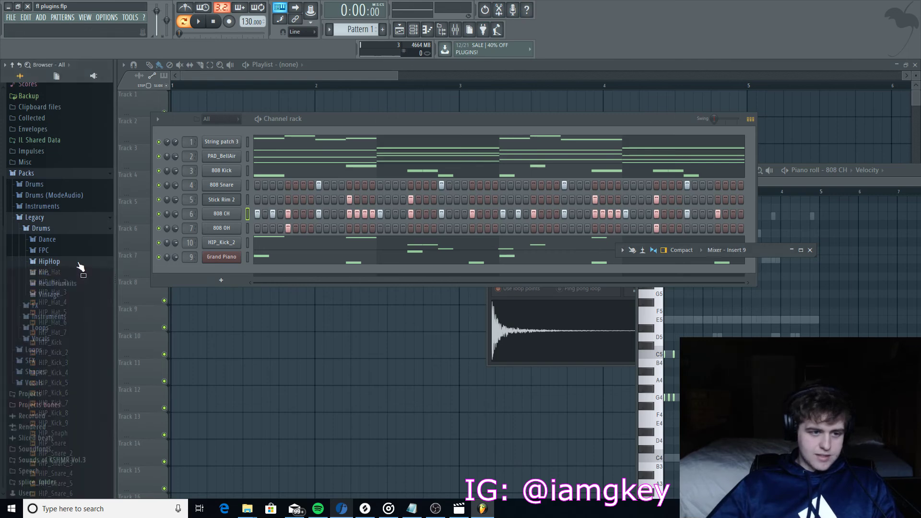